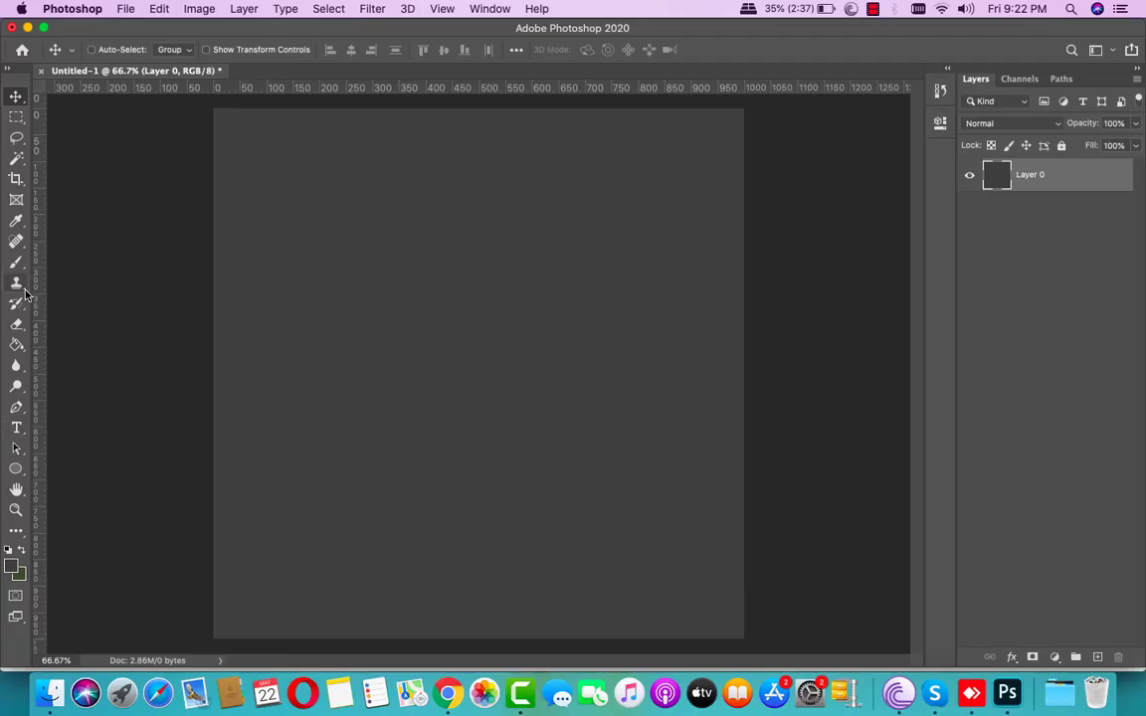
Select the Rounded Rectangle Tool from the shape tool flyout, set to a 10 px radius
click(16, 472)
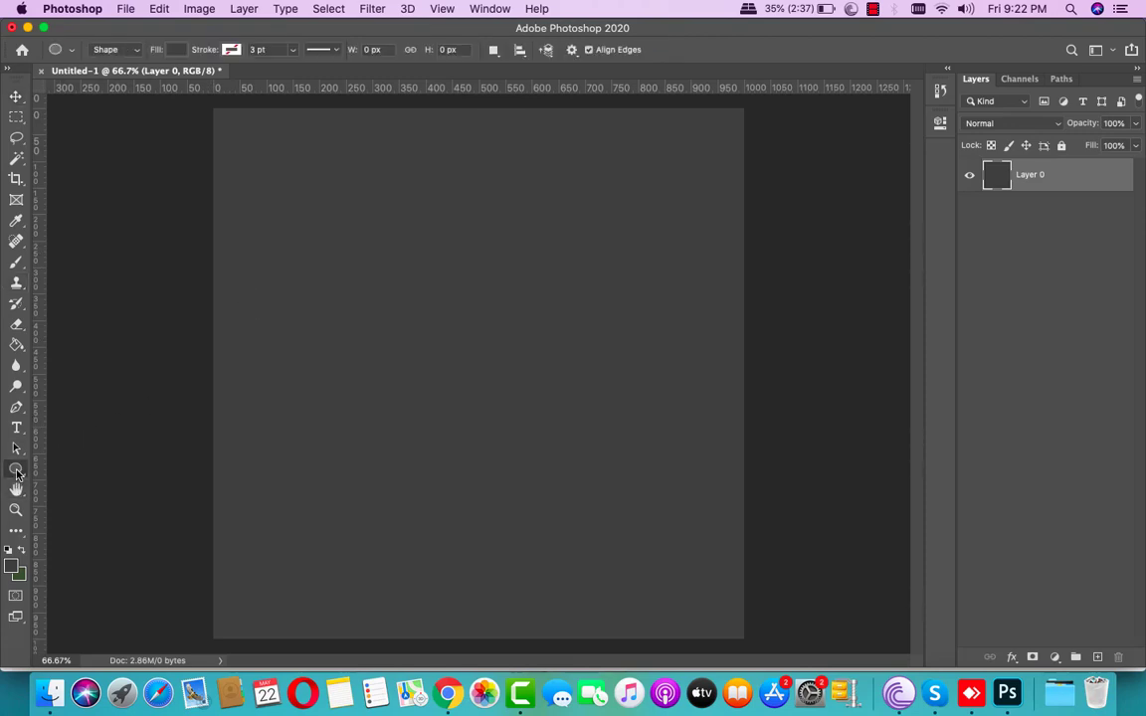
right_click(16, 471)
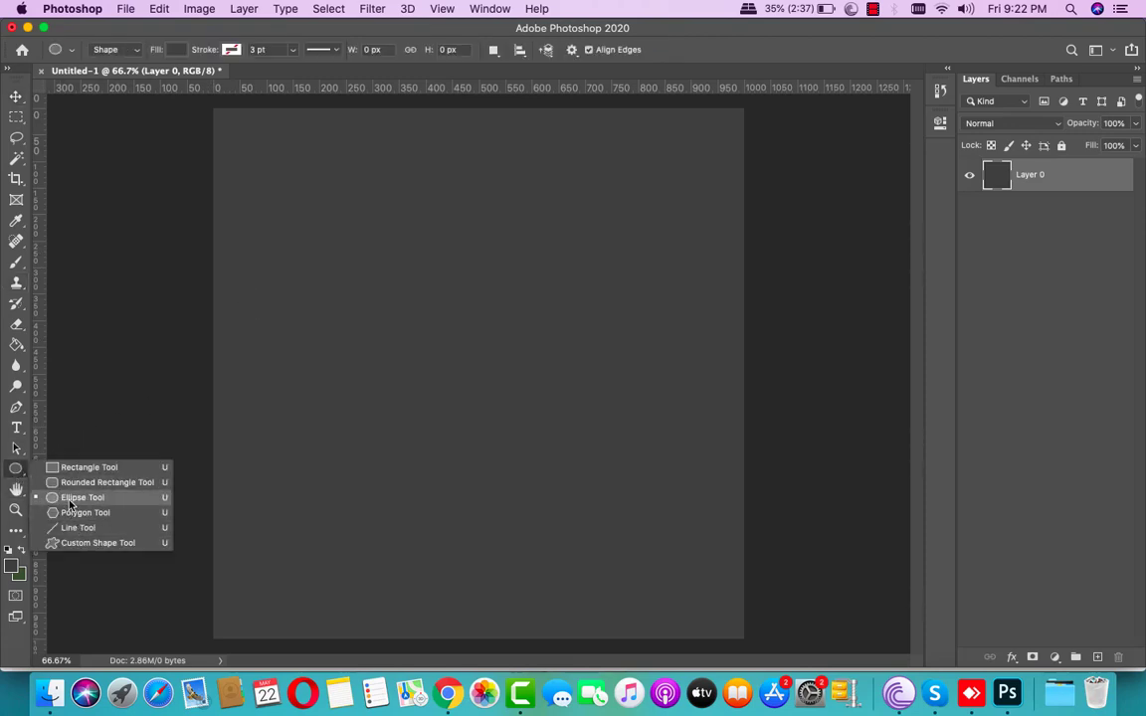
click(67, 469)
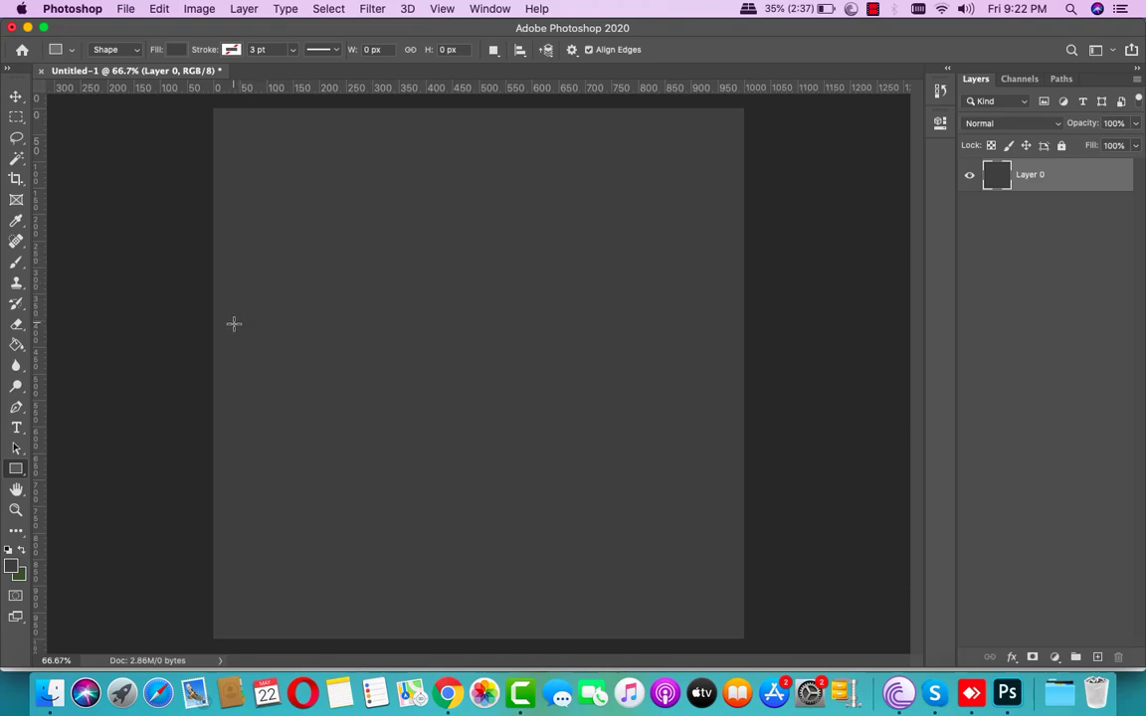
right_click(21, 478)
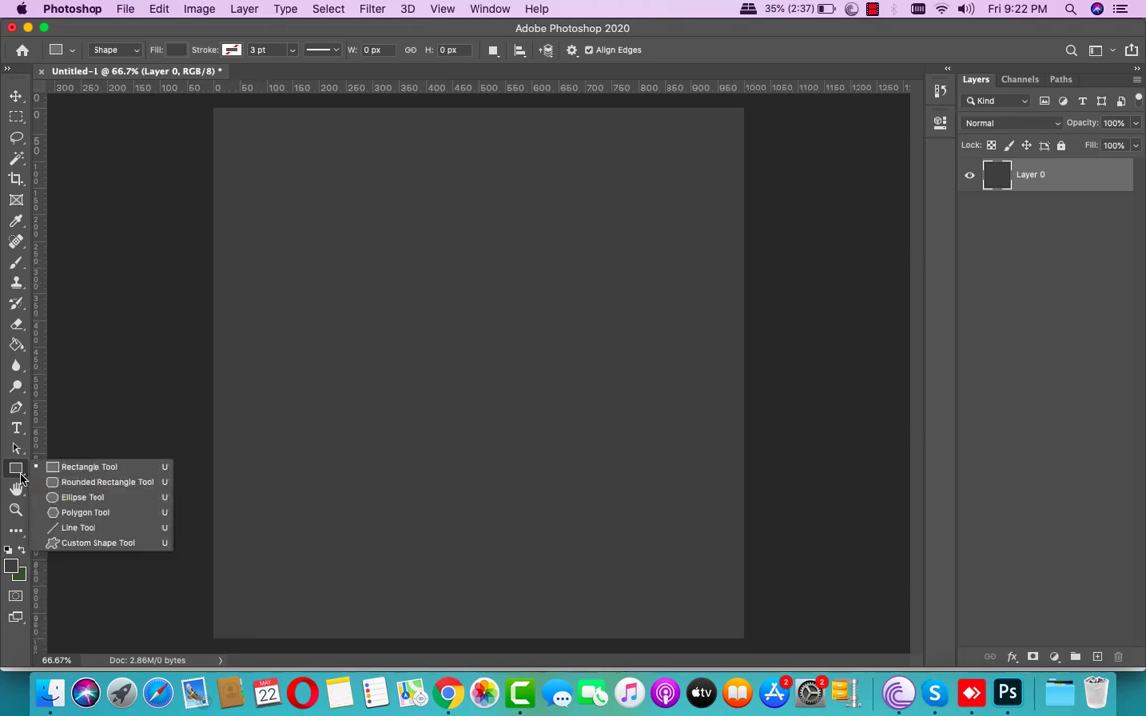
click(63, 481)
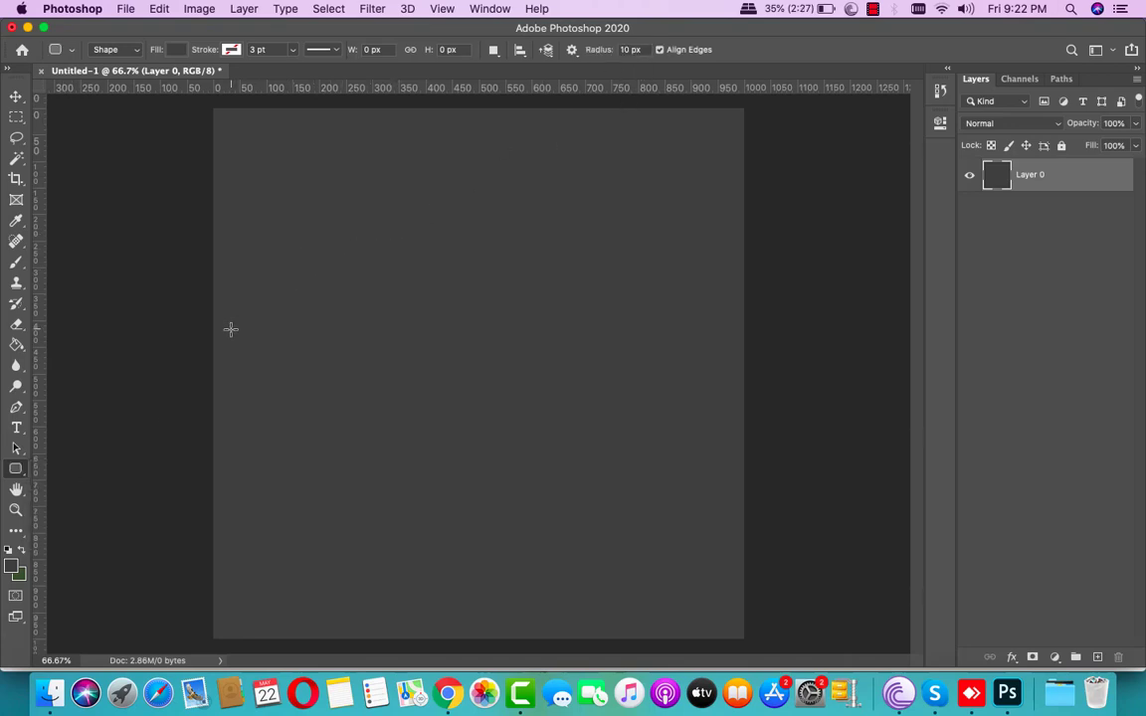
Drag out a 929 × 22 px rounded bar across the canvas as Rounded Rectangle 1
drag(224, 320, 698, 333)
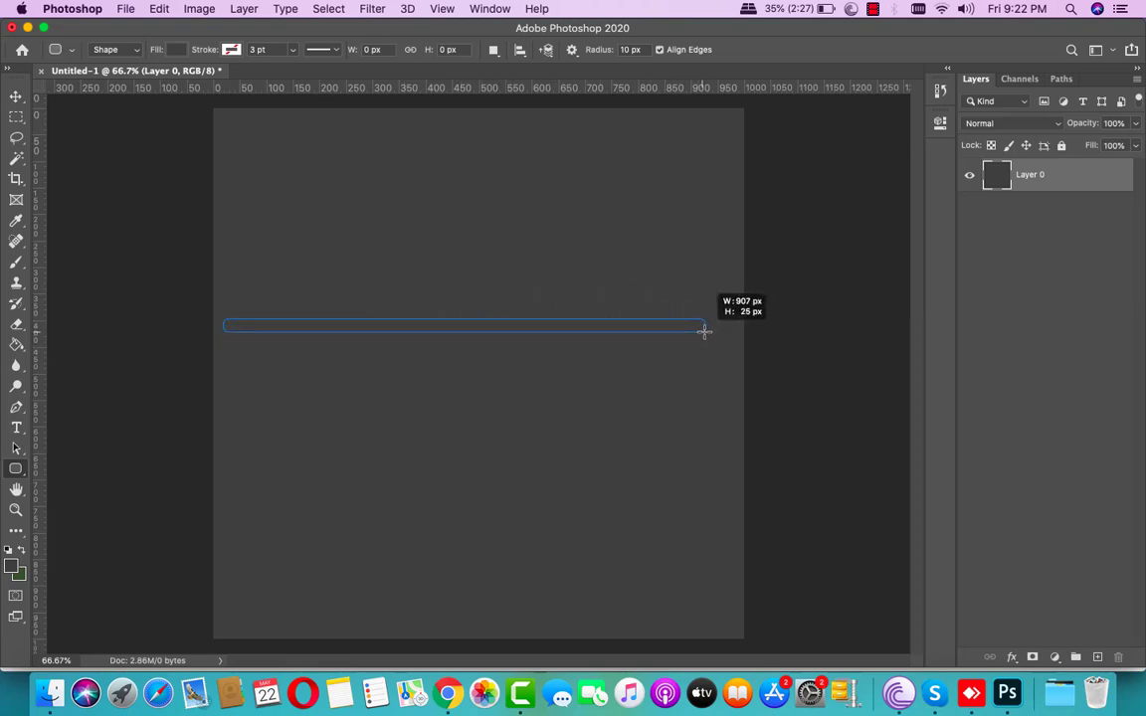
drag(698, 334, 715, 330)
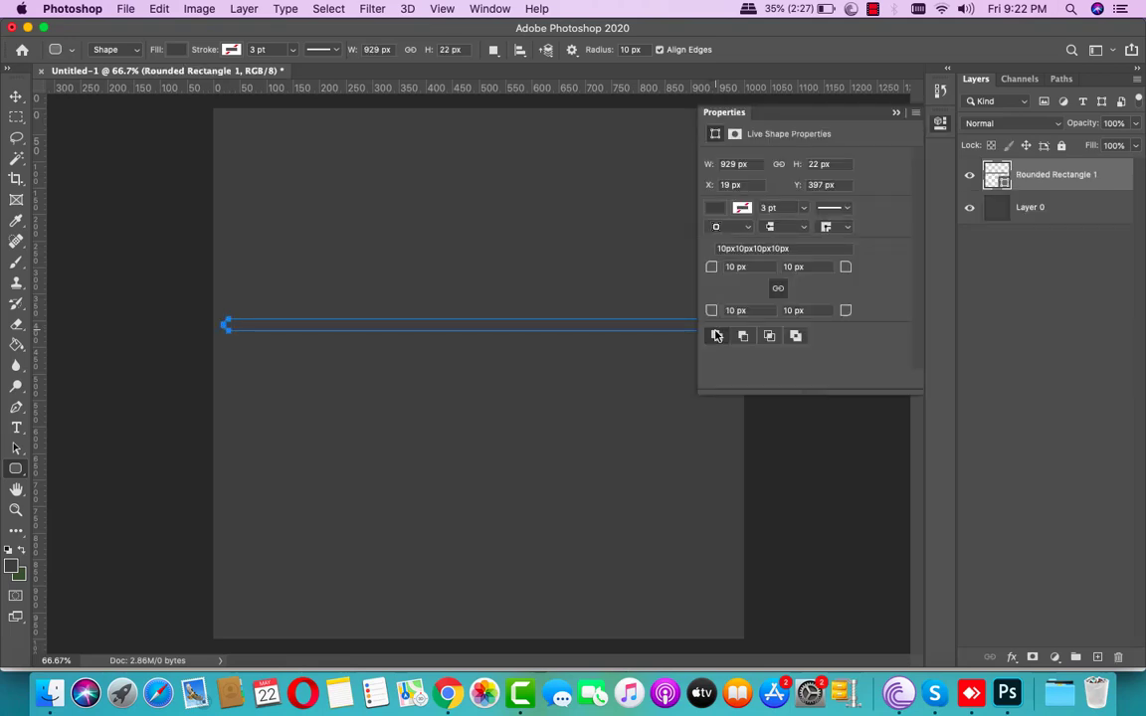
click(895, 113)
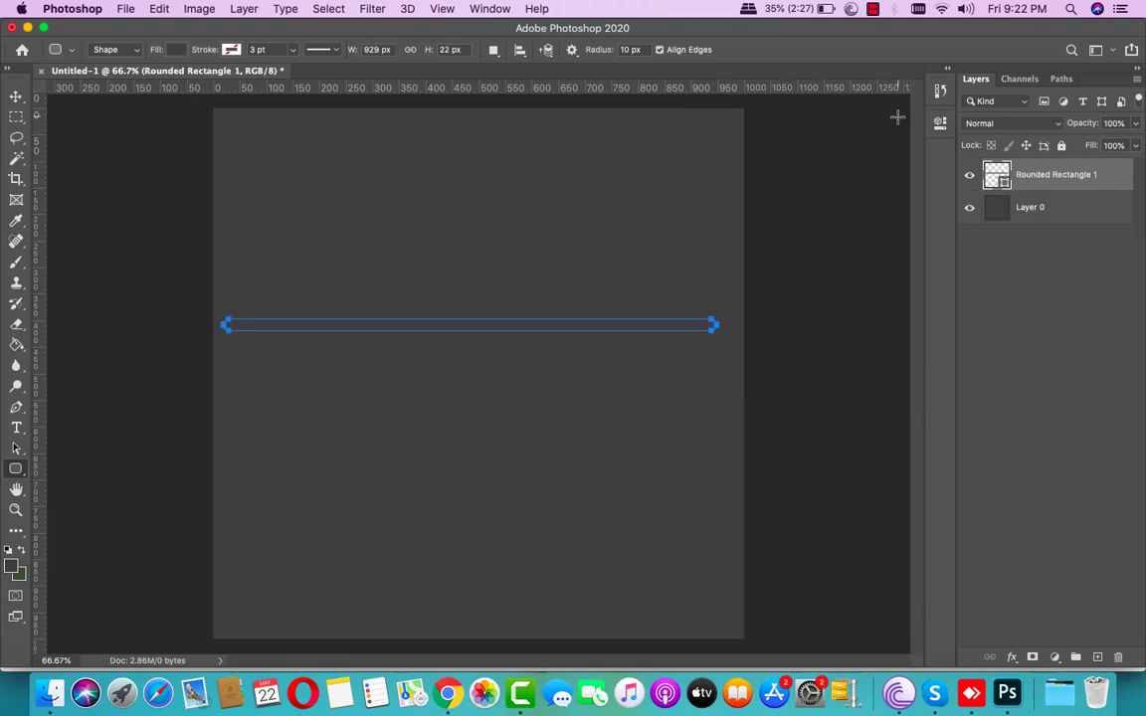
Give Rounded Rectangle 1 a Color Overlay in light grey #c1c1c1
double_click(1106, 185)
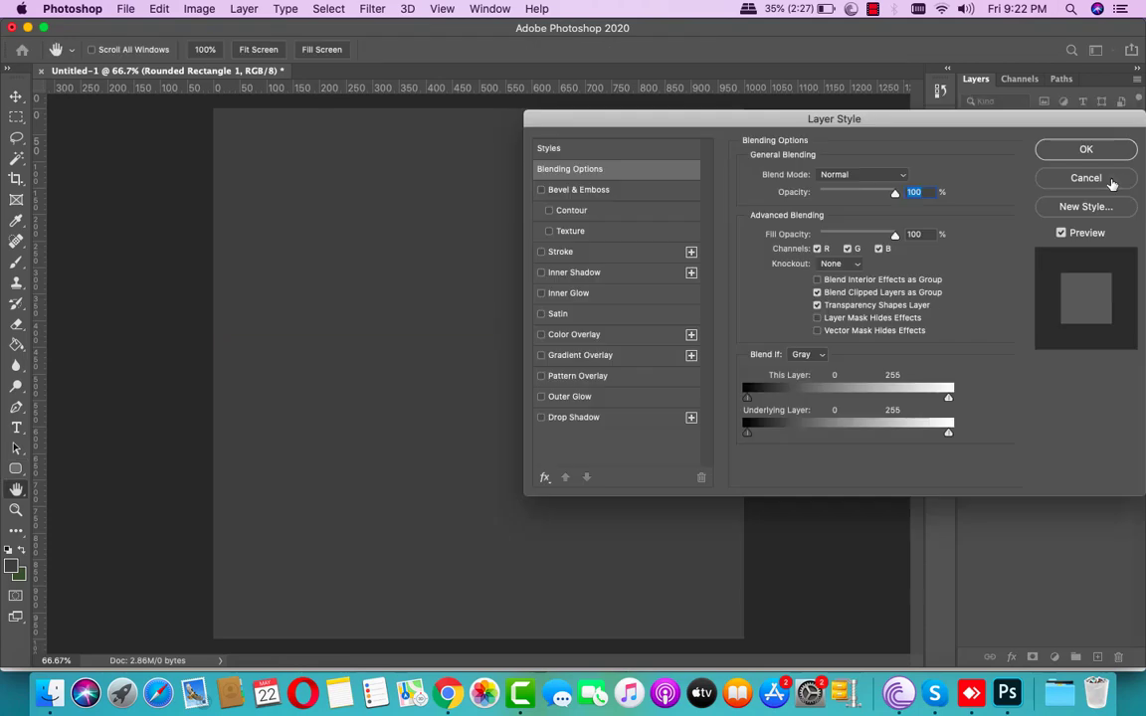
click(627, 341)
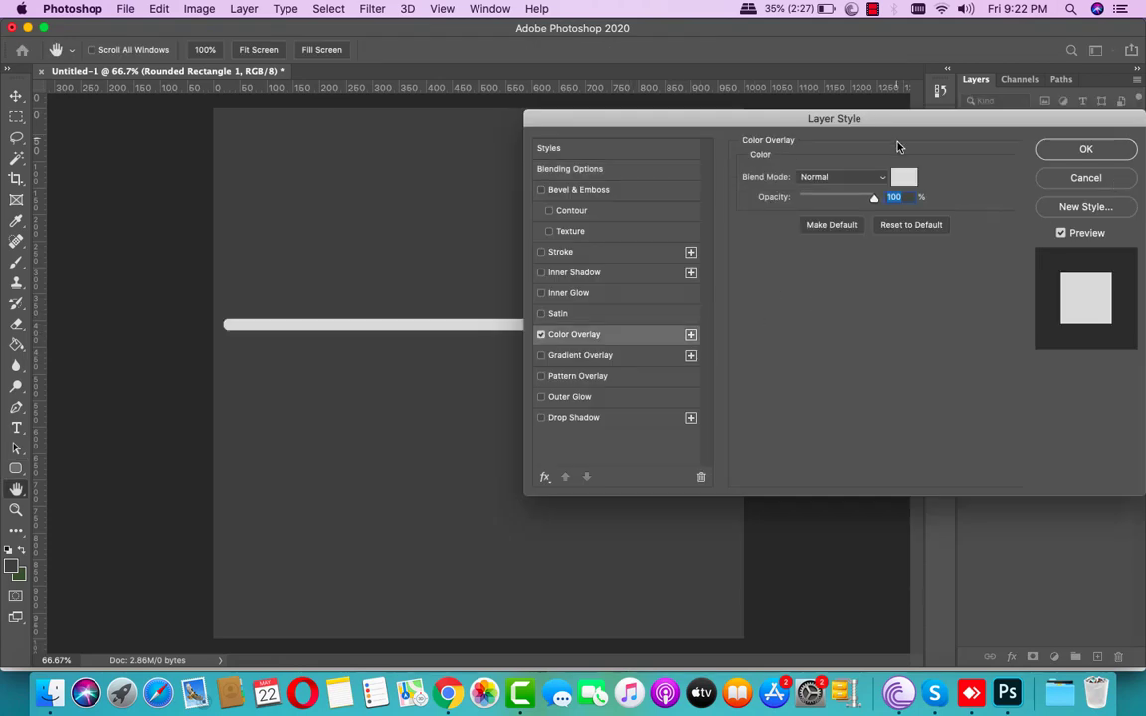
click(907, 182)
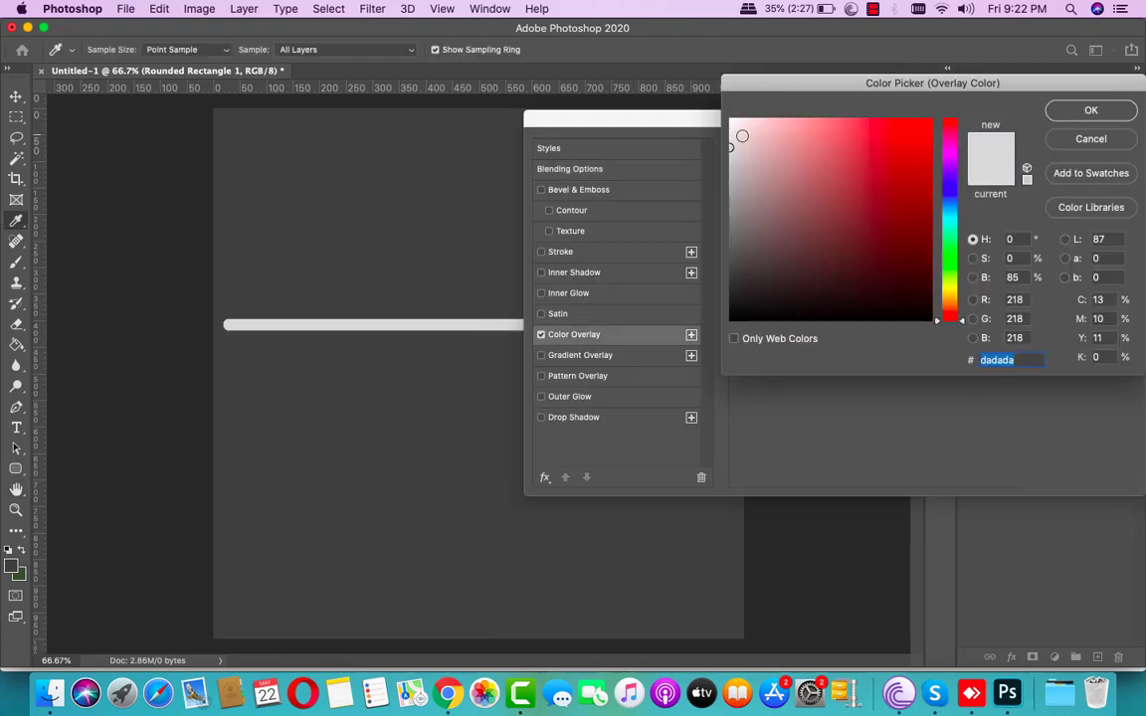
drag(735, 137, 728, 167)
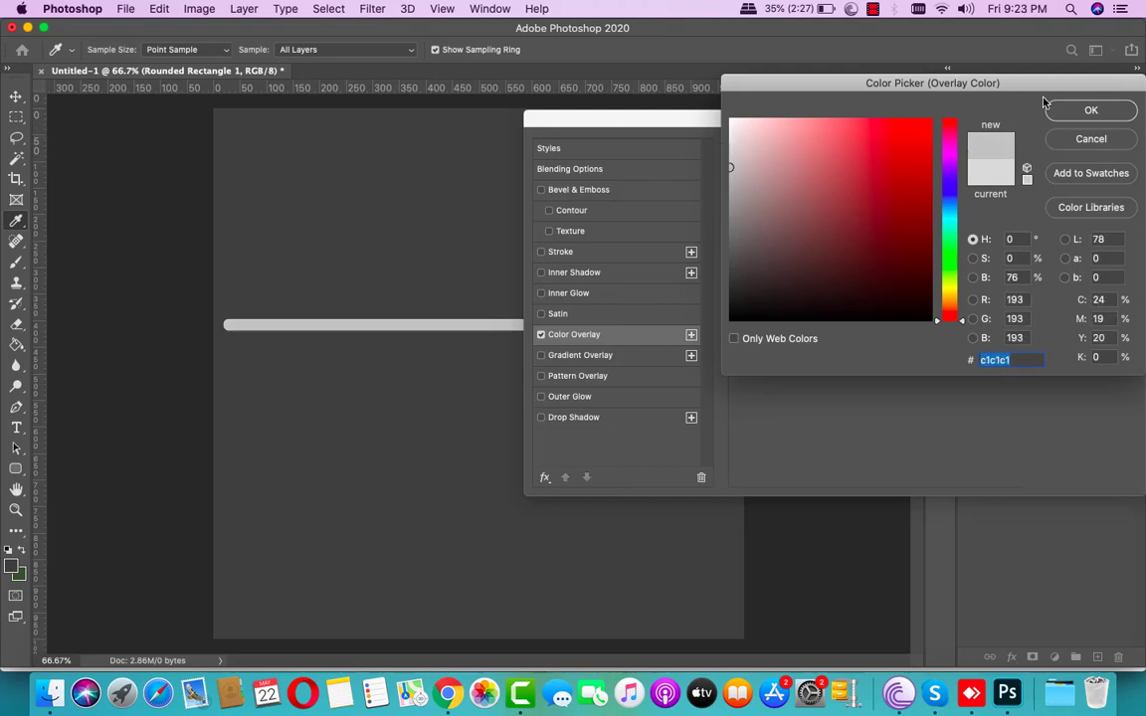
key(Return)
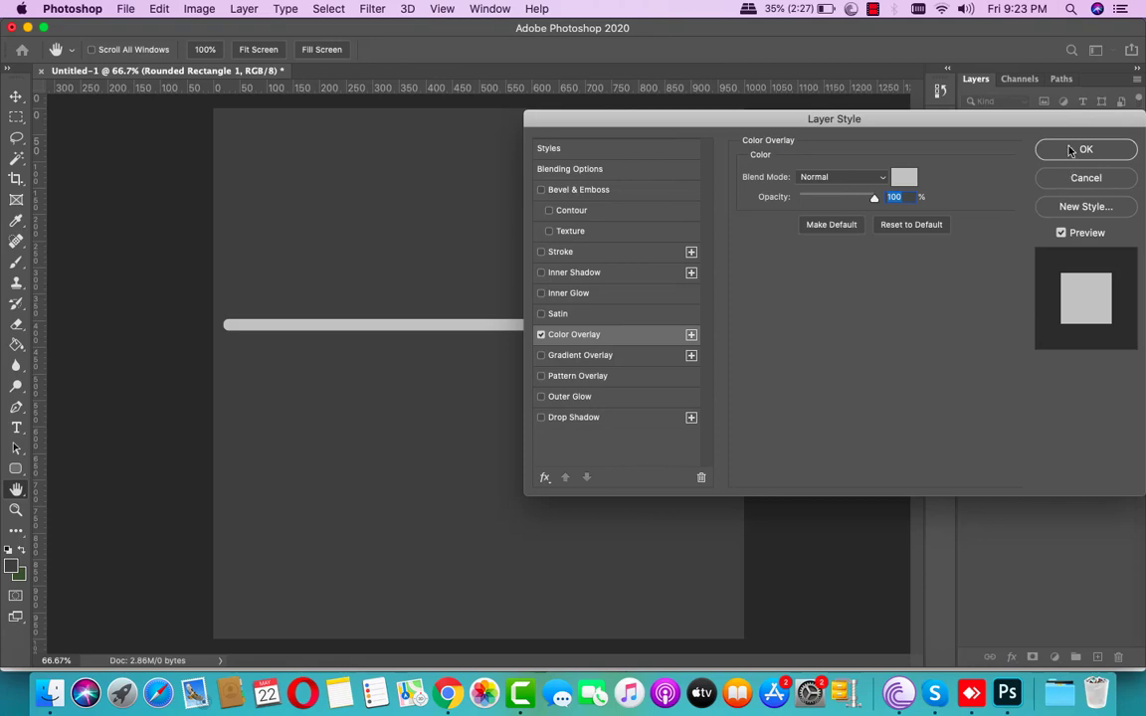
click(1064, 151)
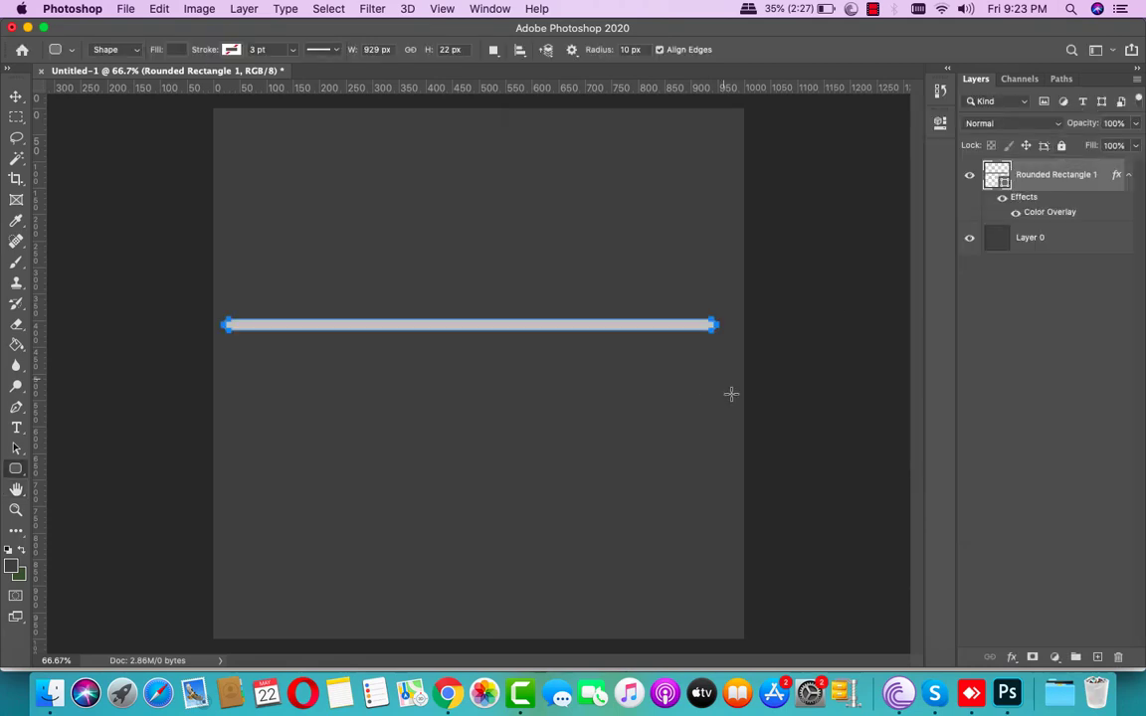
Draw a 180 × 180 px circle with the Ellipse Tool over the bar's left part
click(1054, 239)
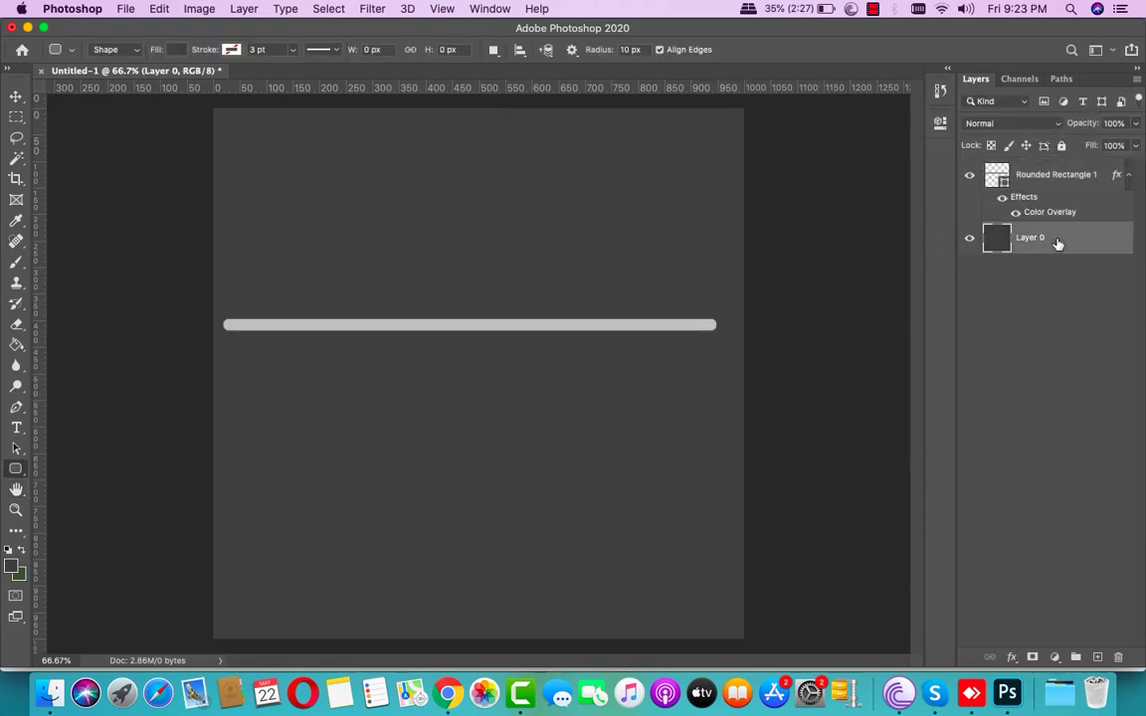
click(1129, 177)
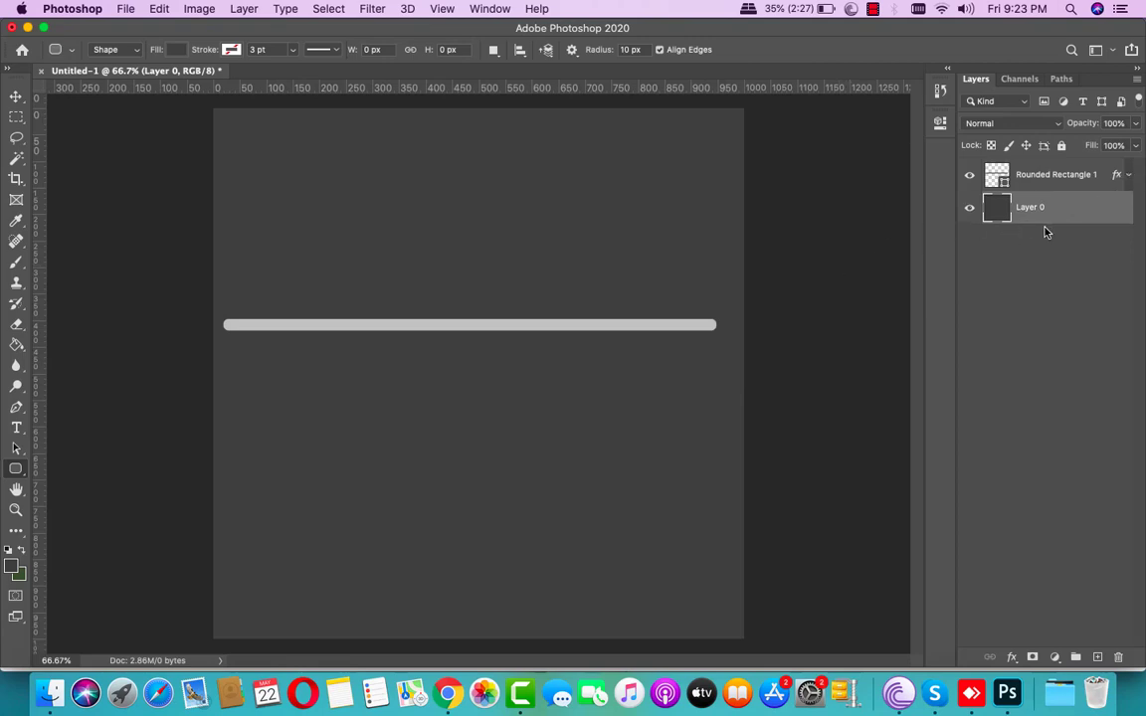
drag(13, 472, 62, 496)
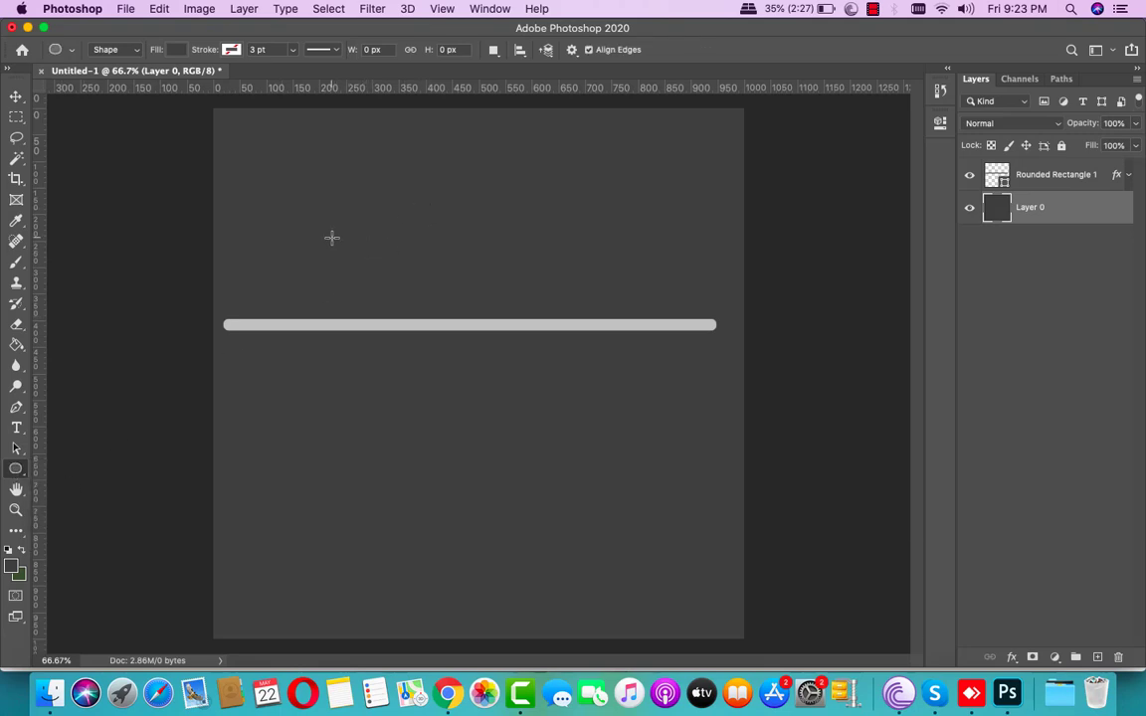
drag(331, 237, 406, 318)
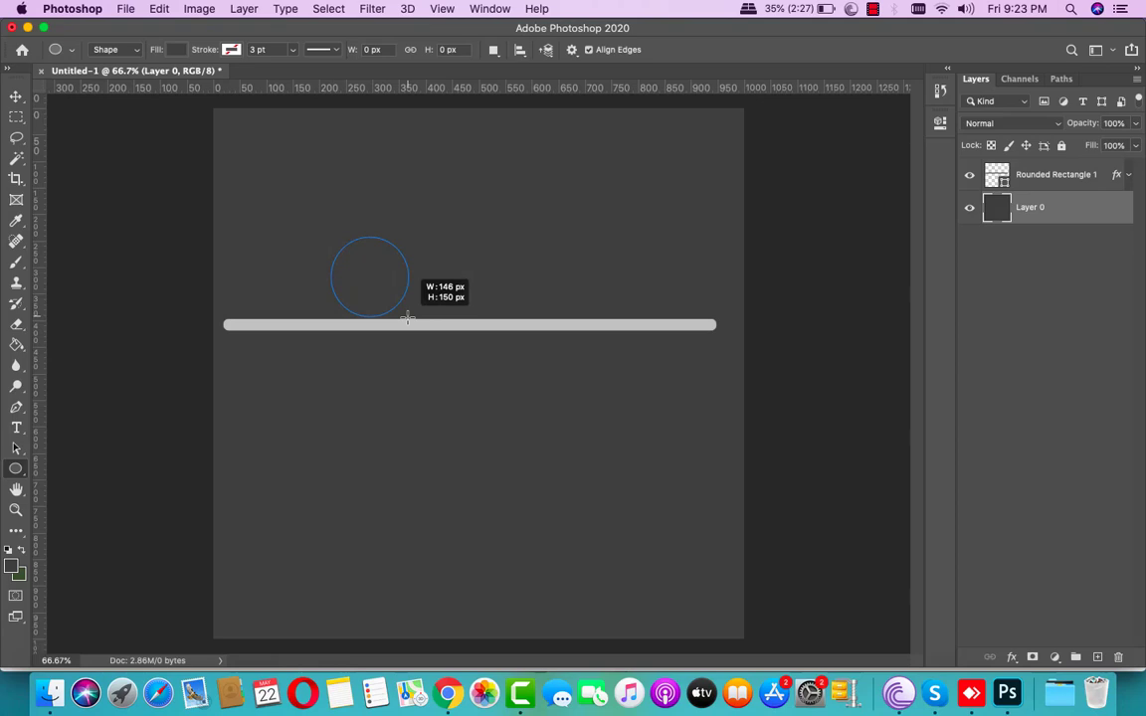
drag(407, 318, 427, 333)
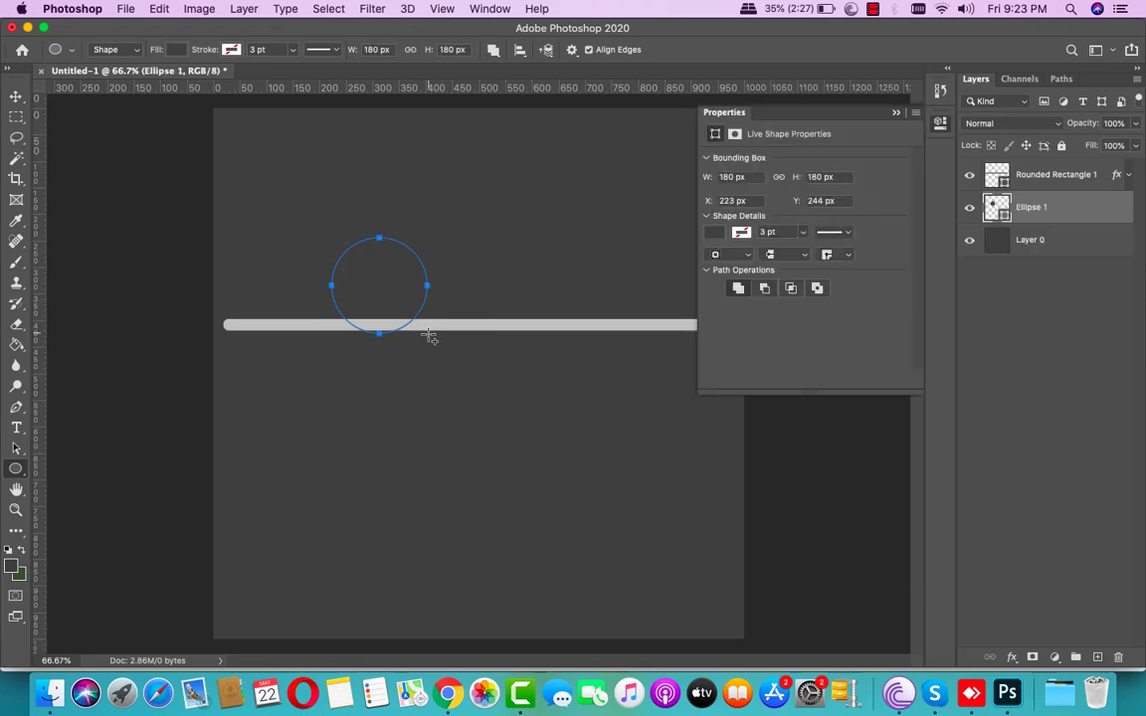
Move Ellipse 1 above Rounded Rectangle 1 and select the whole canvas from Layer 0
click(894, 113)
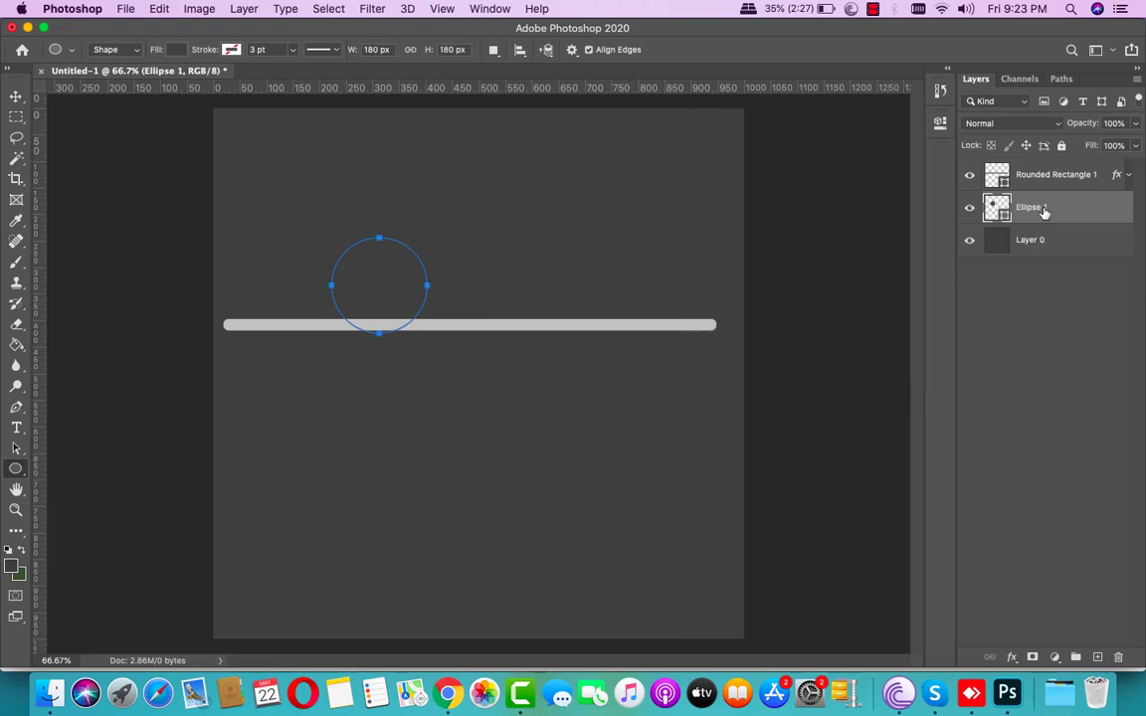
drag(1047, 212, 1048, 174)
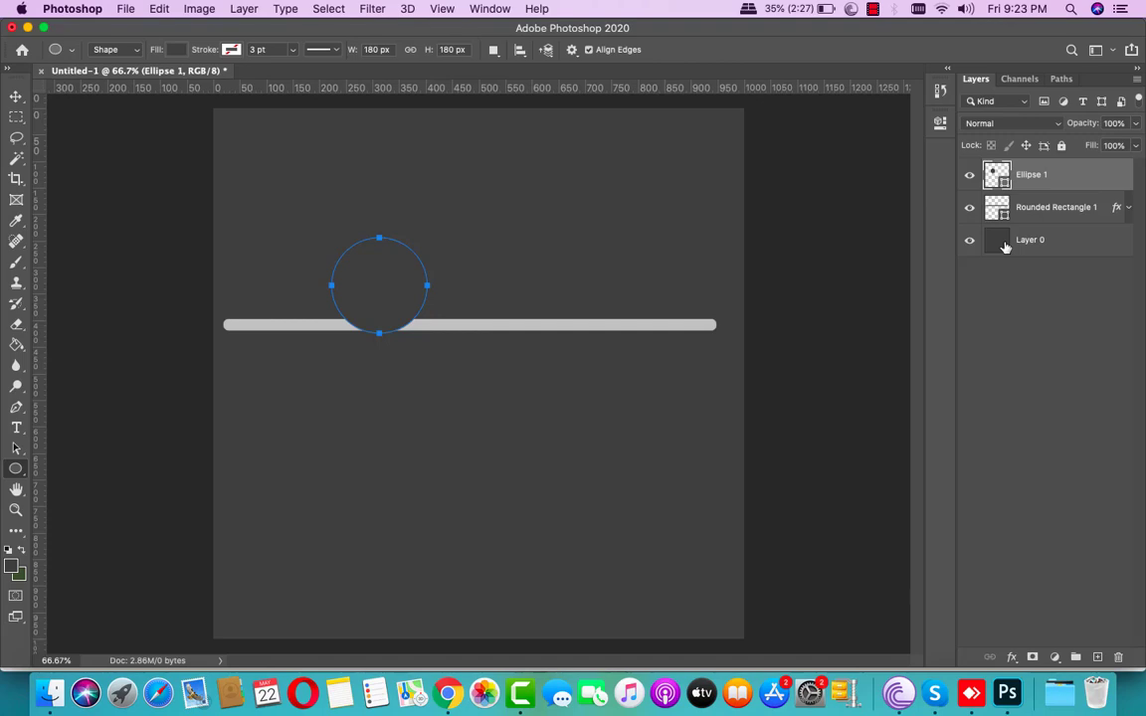
click(1004, 246)
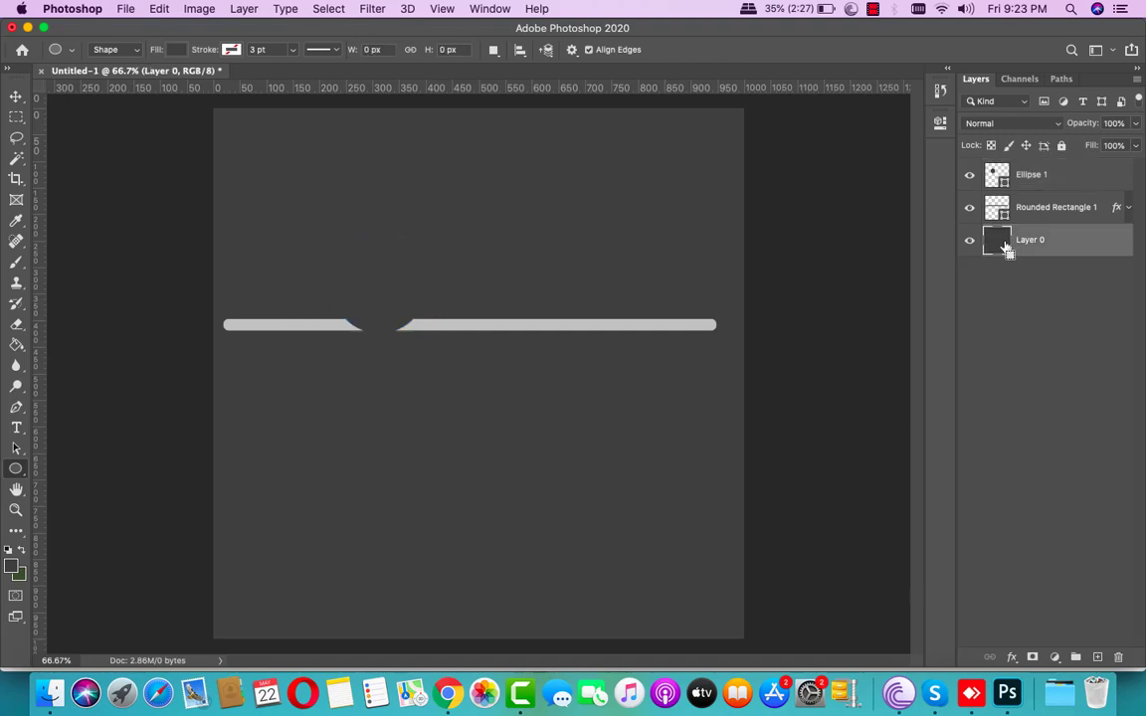
super+click(1005, 247)
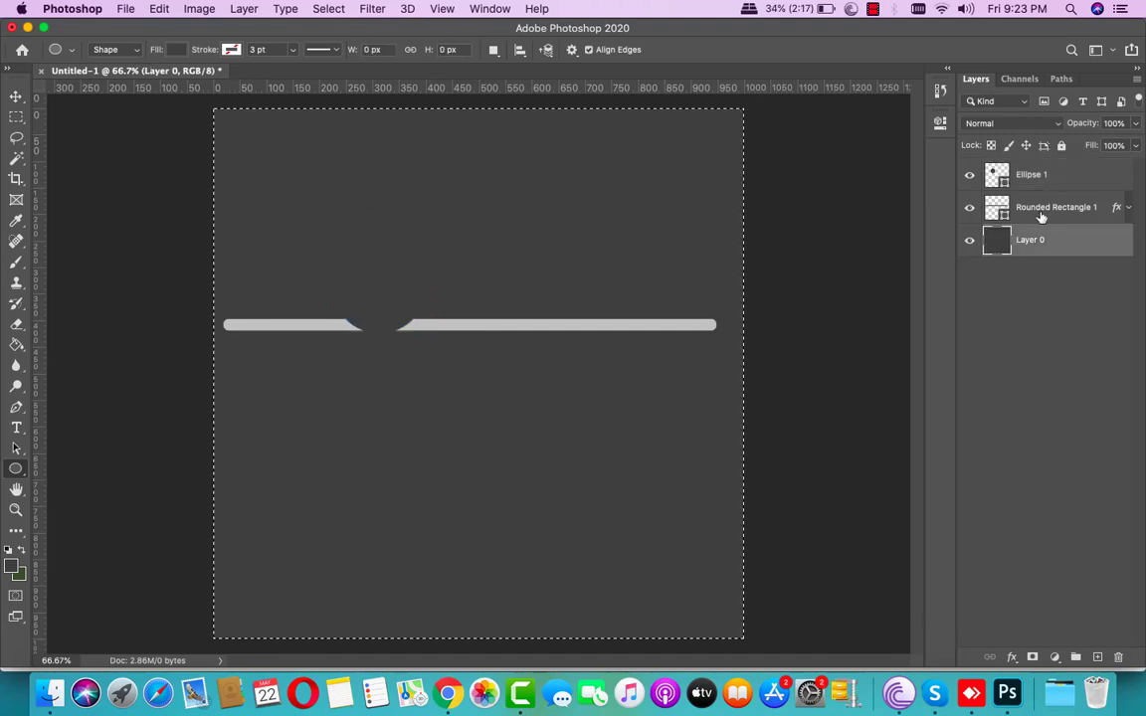
Centre the Rounded Rectangle 1 bar horizontally and vertically on the canvas
click(1040, 217)
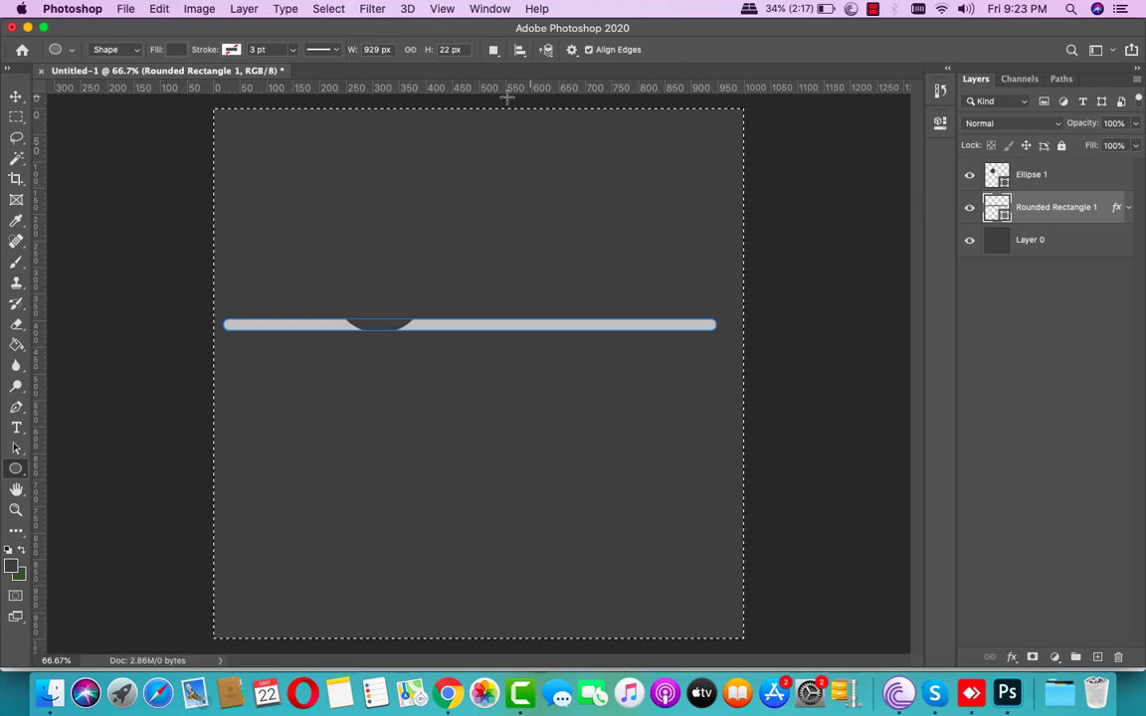
click(16, 96)
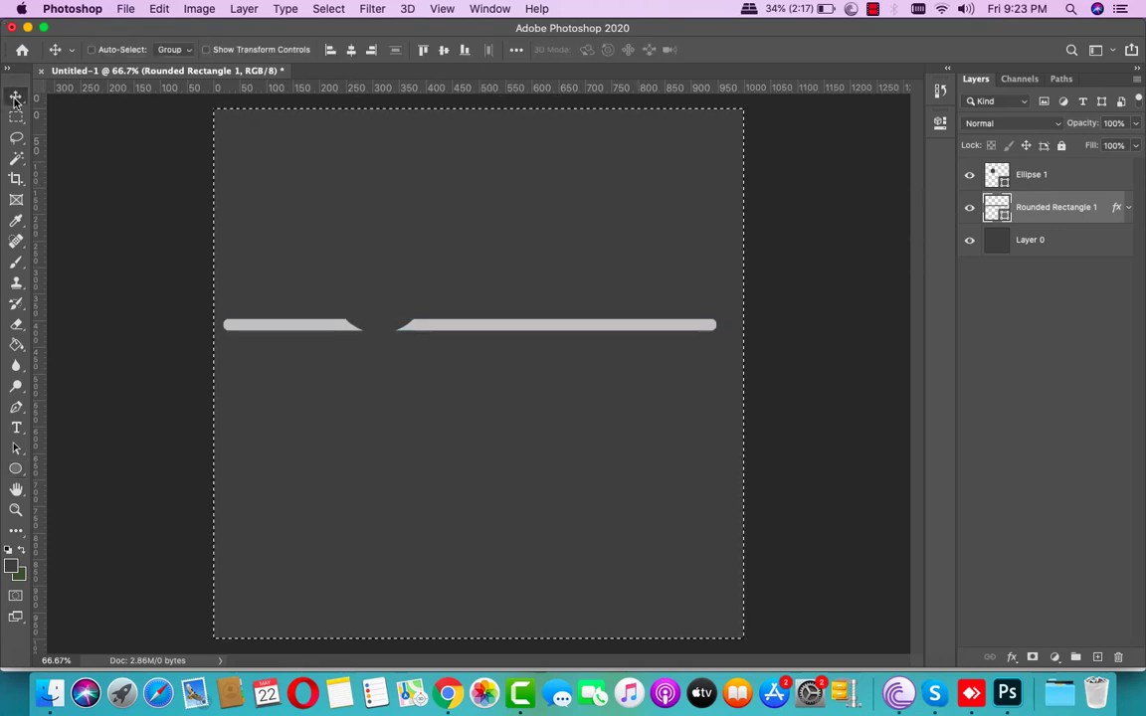
click(350, 50)
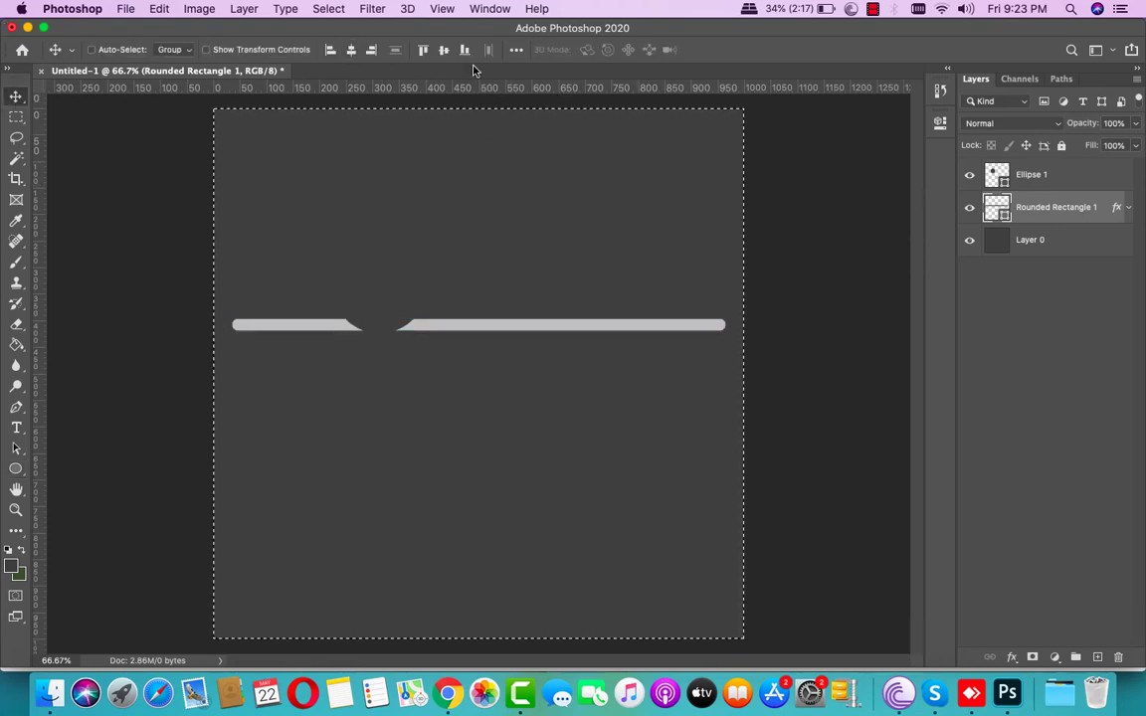
click(445, 52)
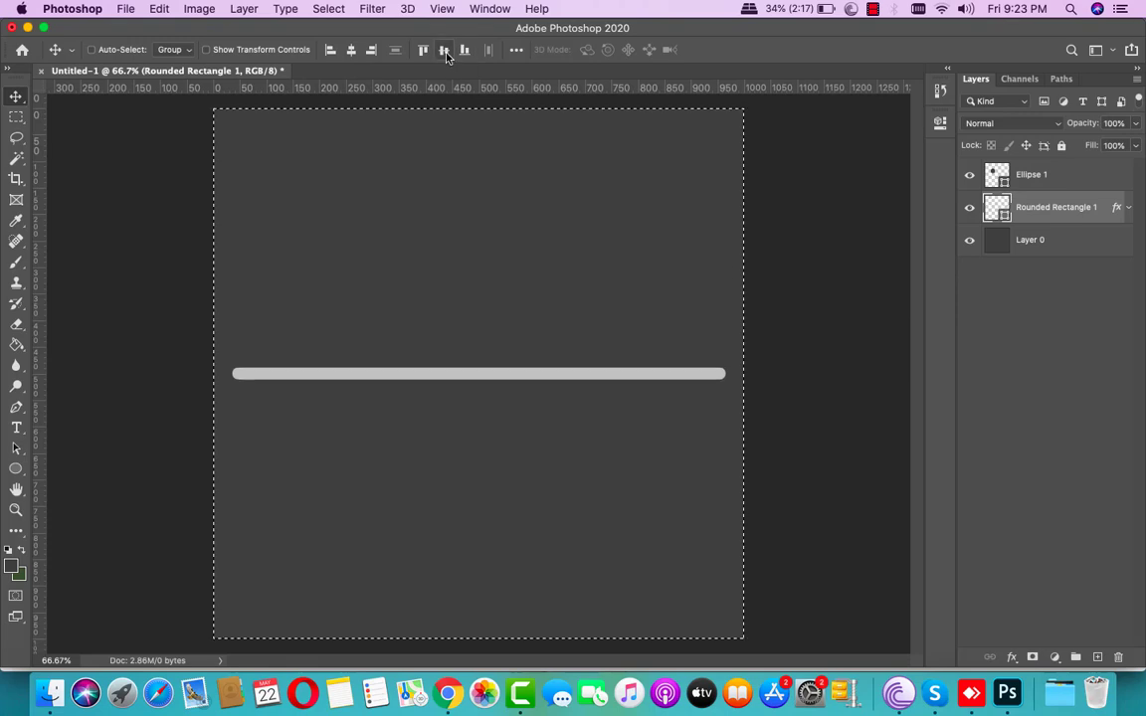
Centre the Ellipse 1 circle horizontally and vertically, then deselect the canvas
click(1034, 179)
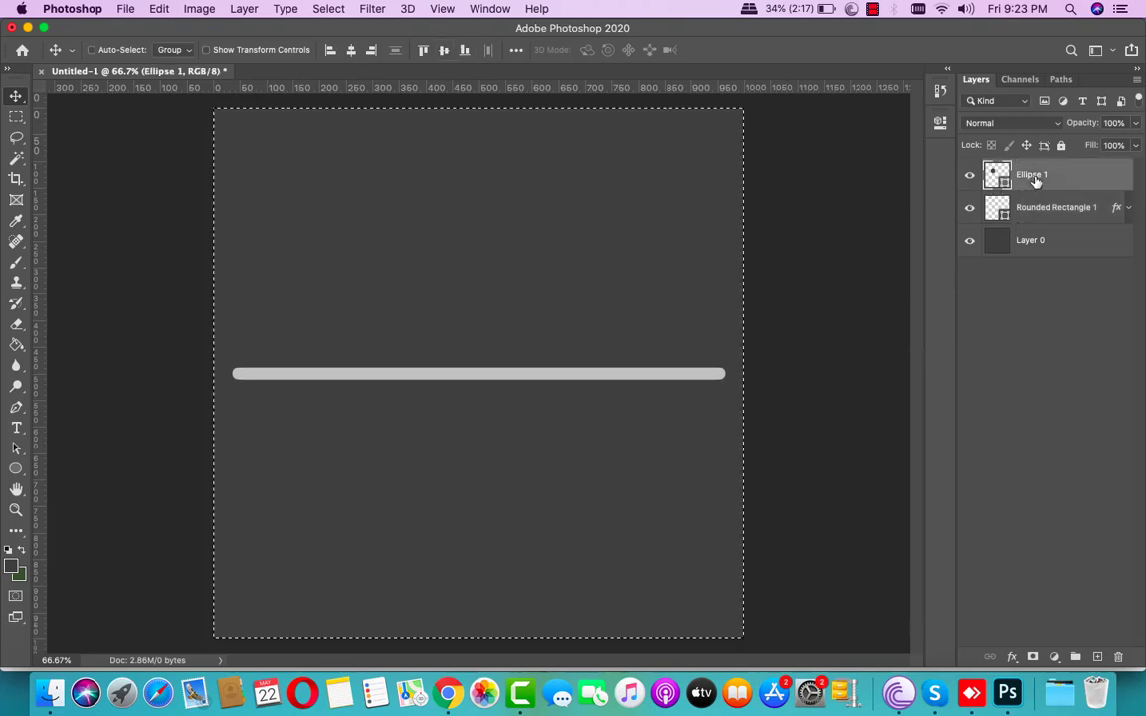
click(351, 51)
click(443, 50)
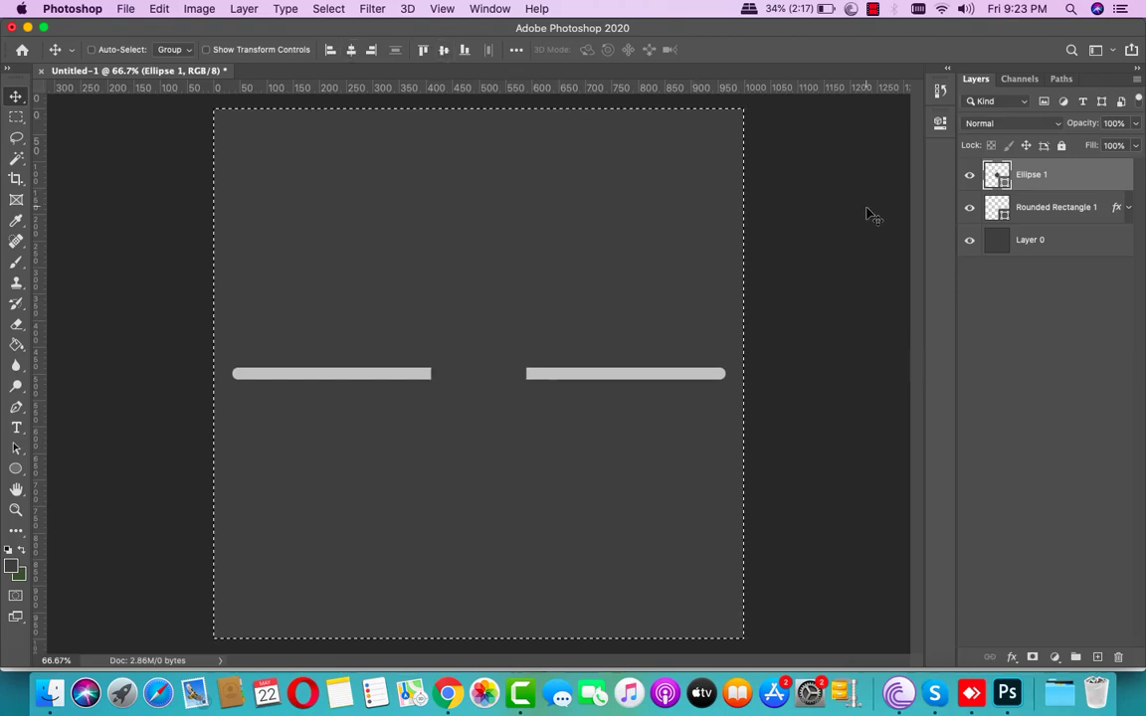
key(super+d)
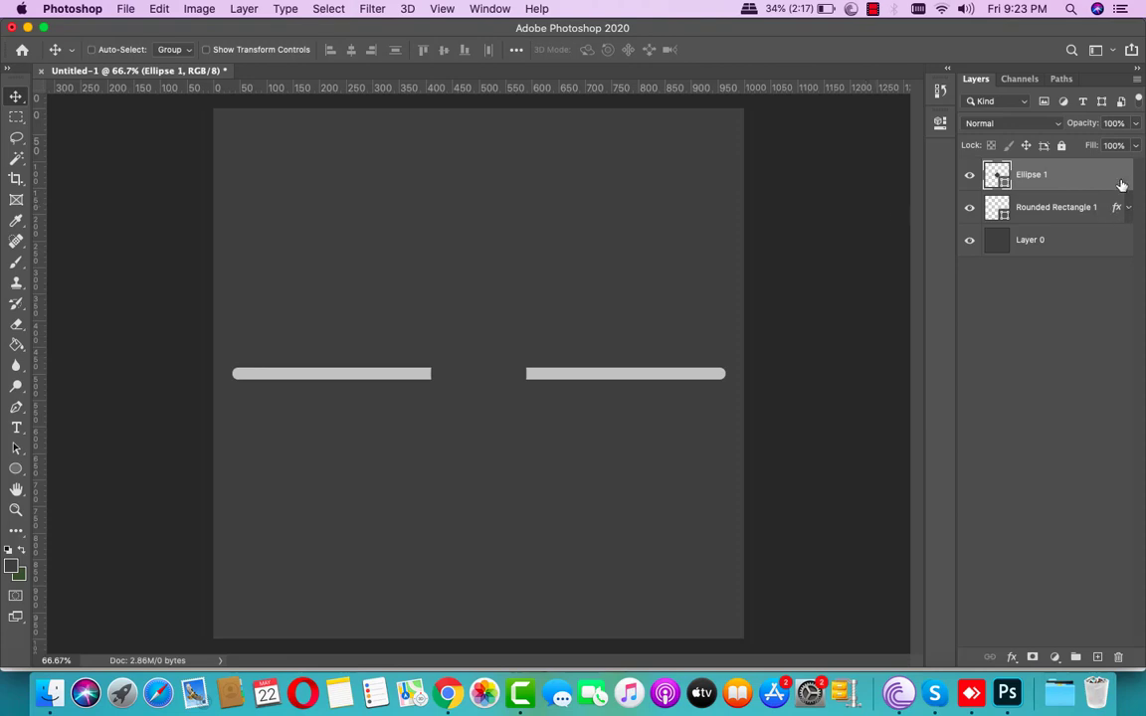
Add a Black, White Gradient Overlay in Angle style to Ellipse 1 and open the gradient editor
double_click(1118, 181)
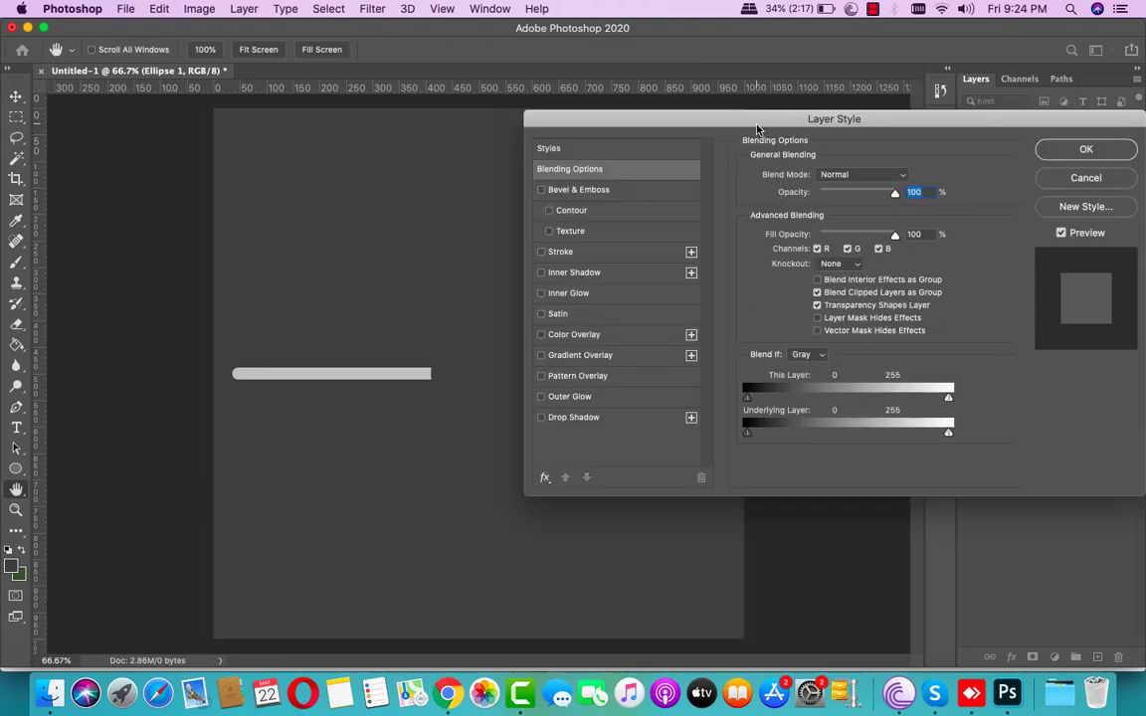
mouse_move(756, 127)
mouse_down()
mouse_move(869, 111)
mouse_move(842, 116)
mouse_up()
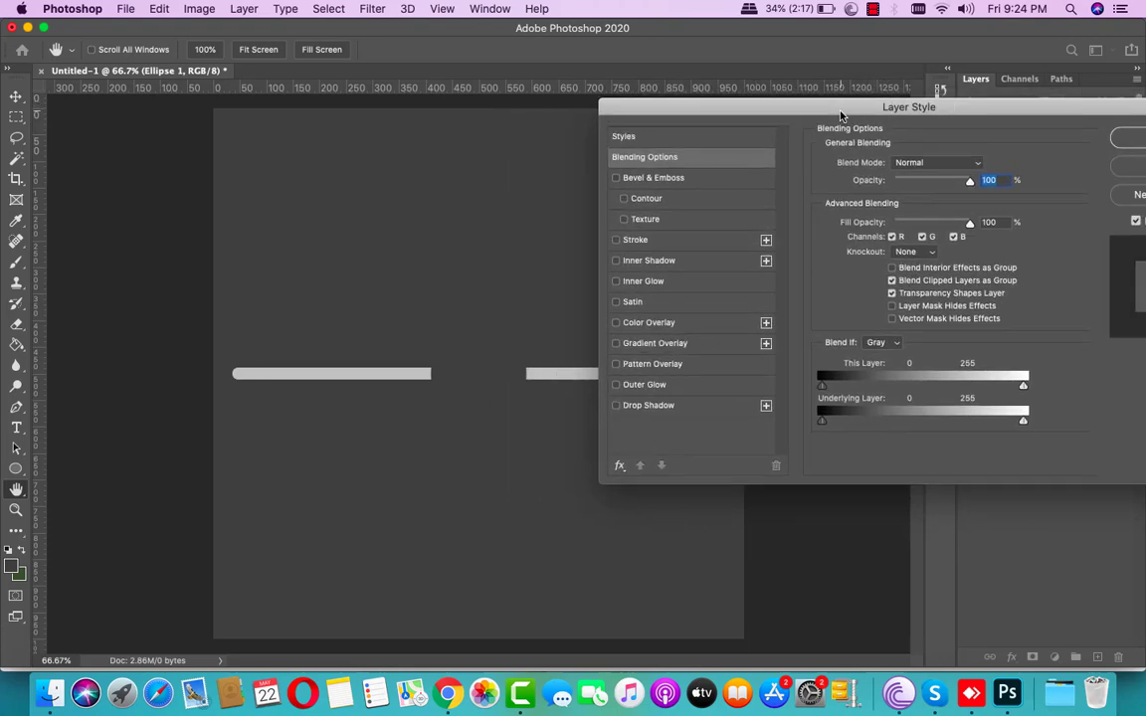
click(668, 343)
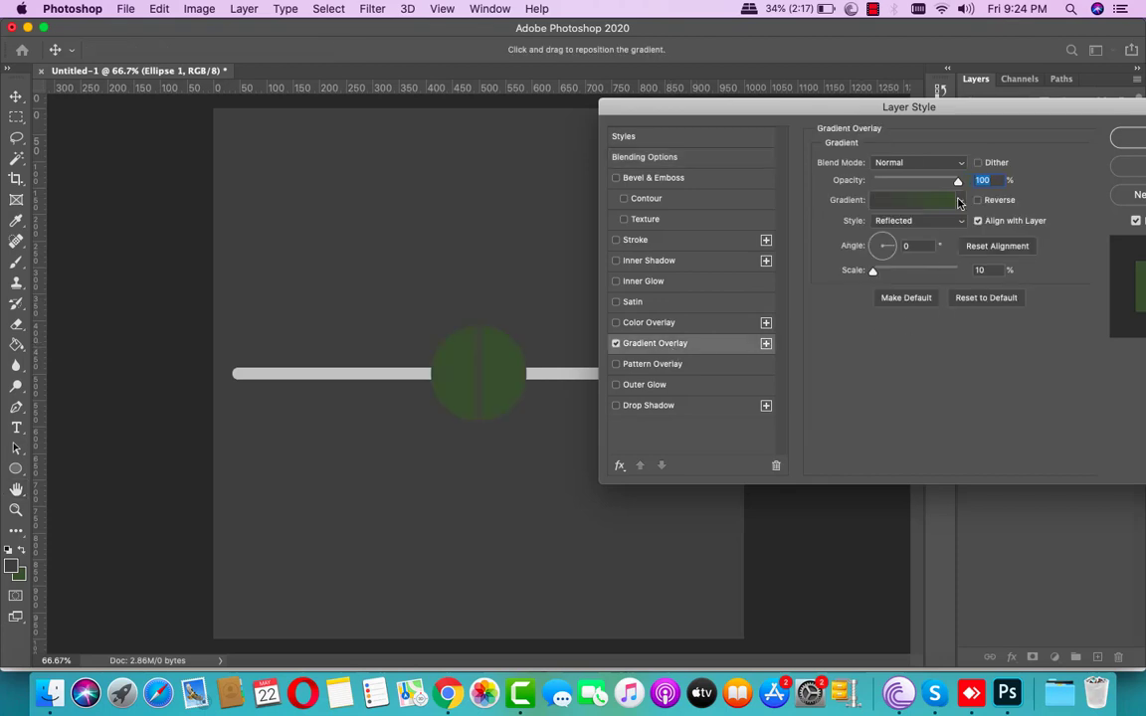
click(961, 200)
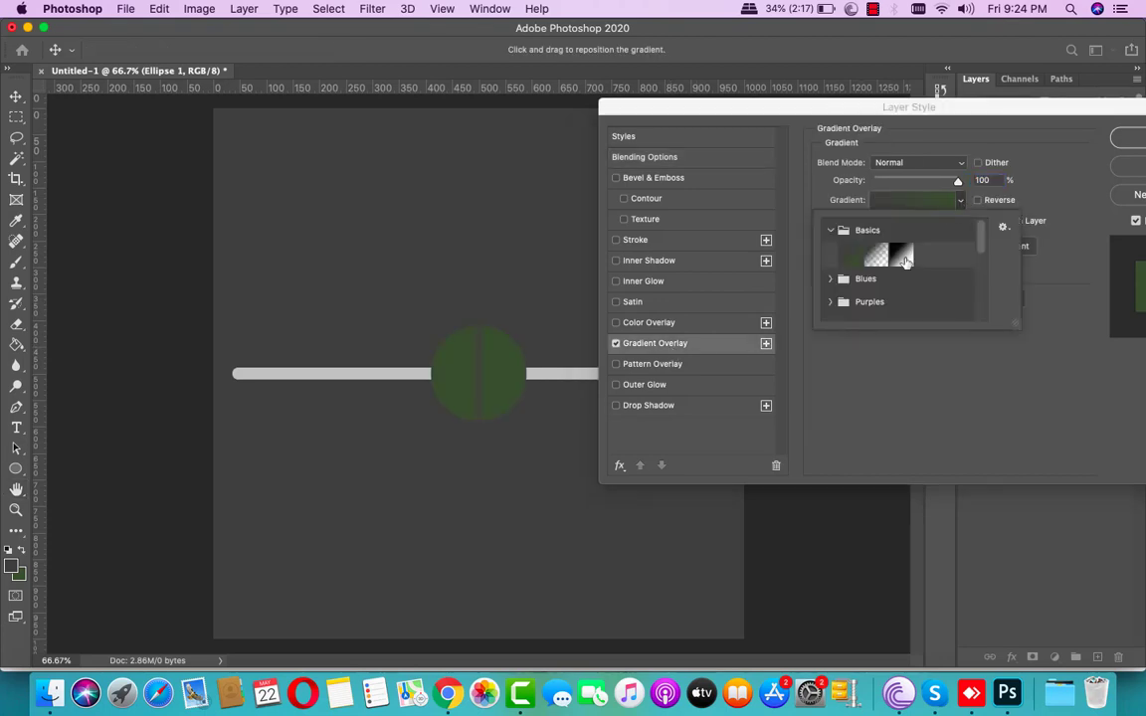
click(902, 256)
click(1063, 181)
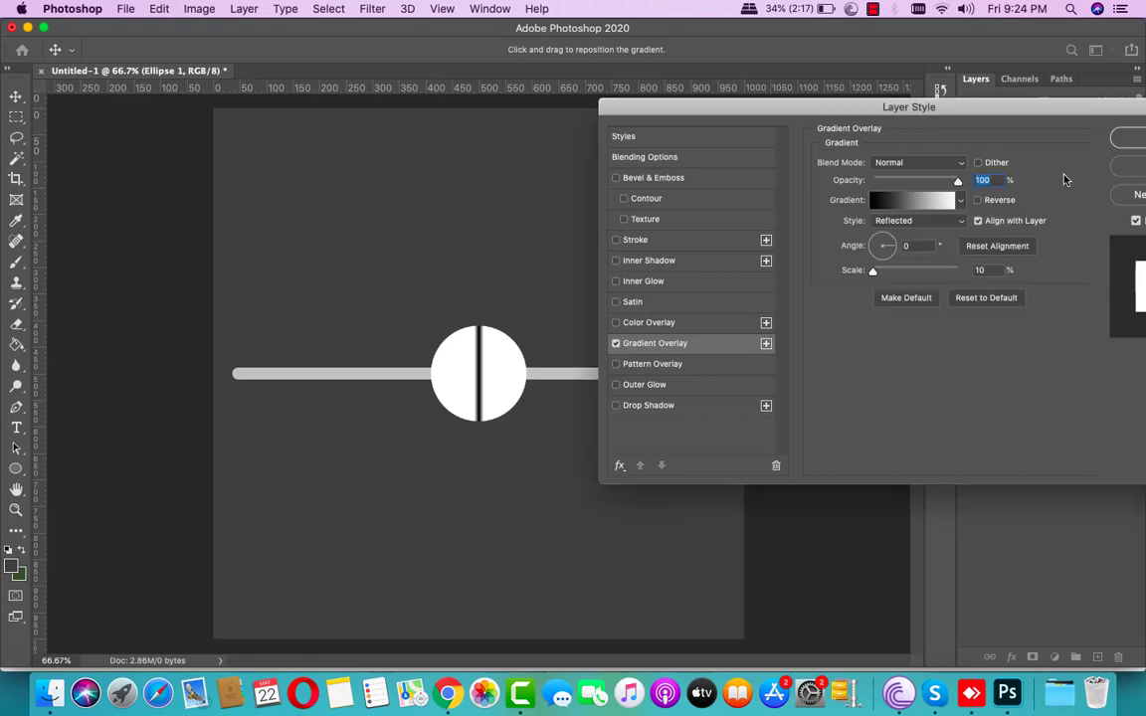
click(910, 222)
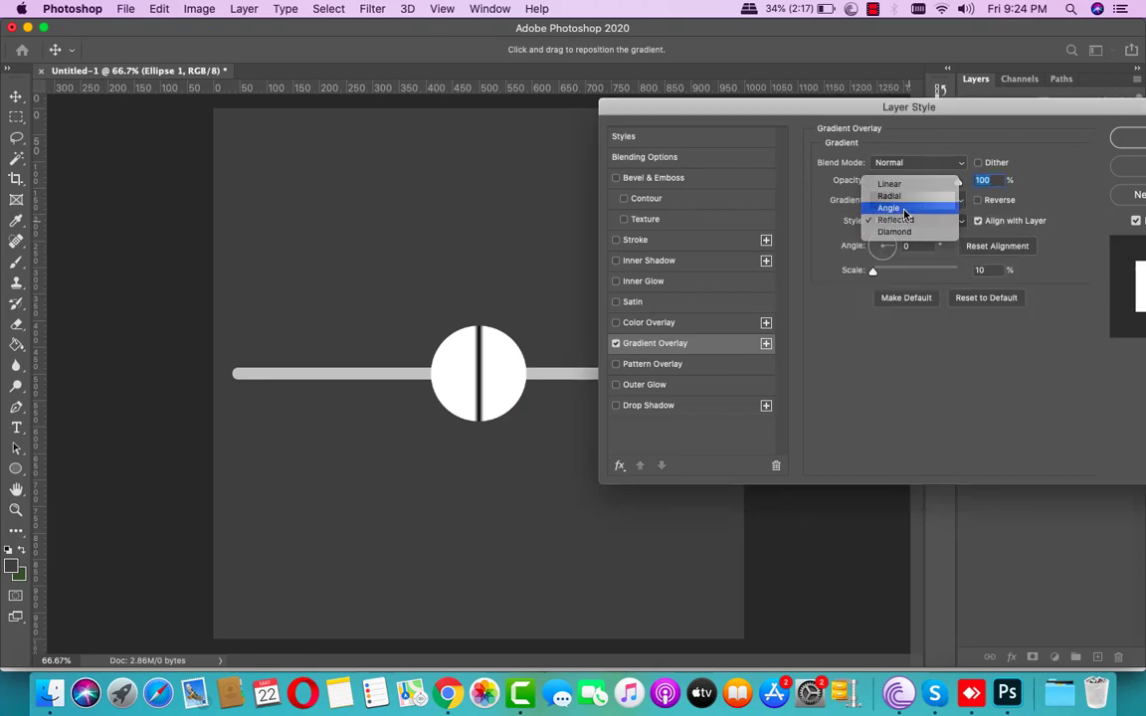
click(906, 212)
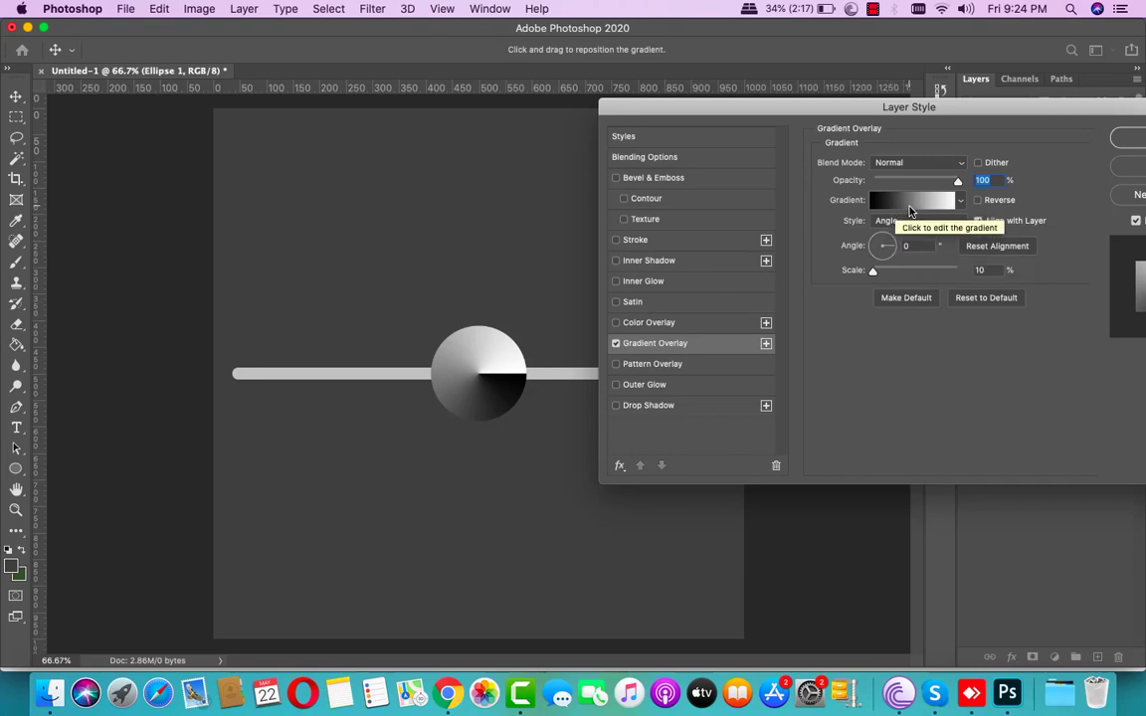
click(910, 211)
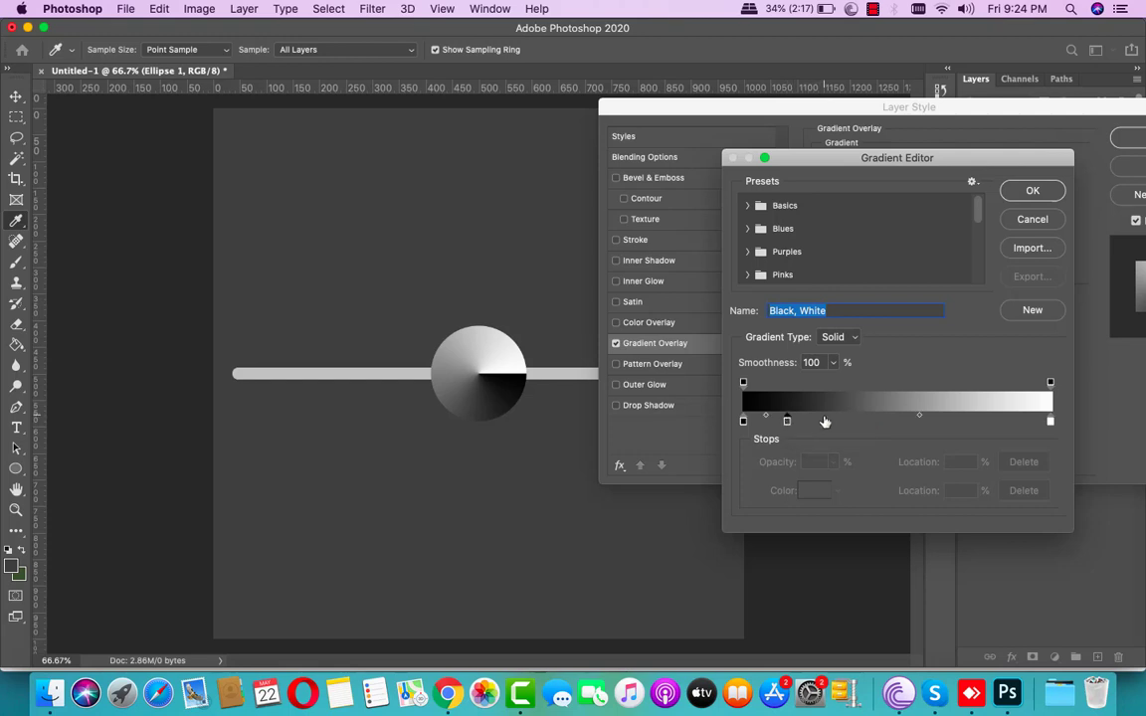
Add five colour stops along the gradient, the last at 87%
click(824, 421)
click(907, 421)
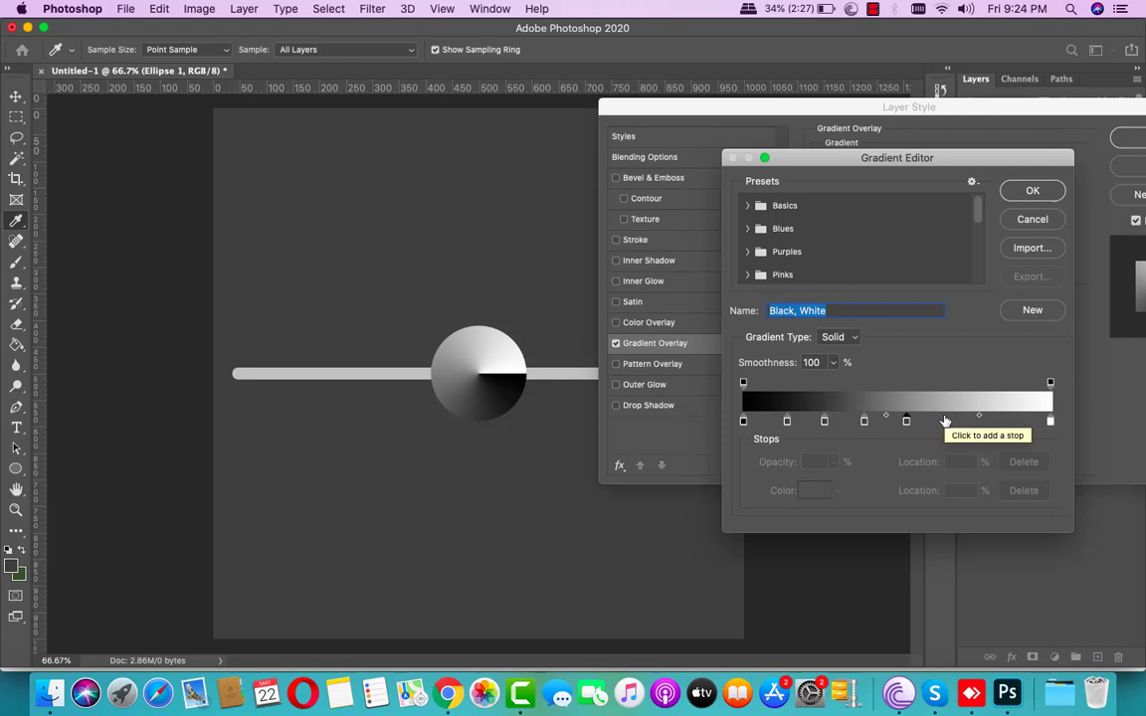
click(943, 420)
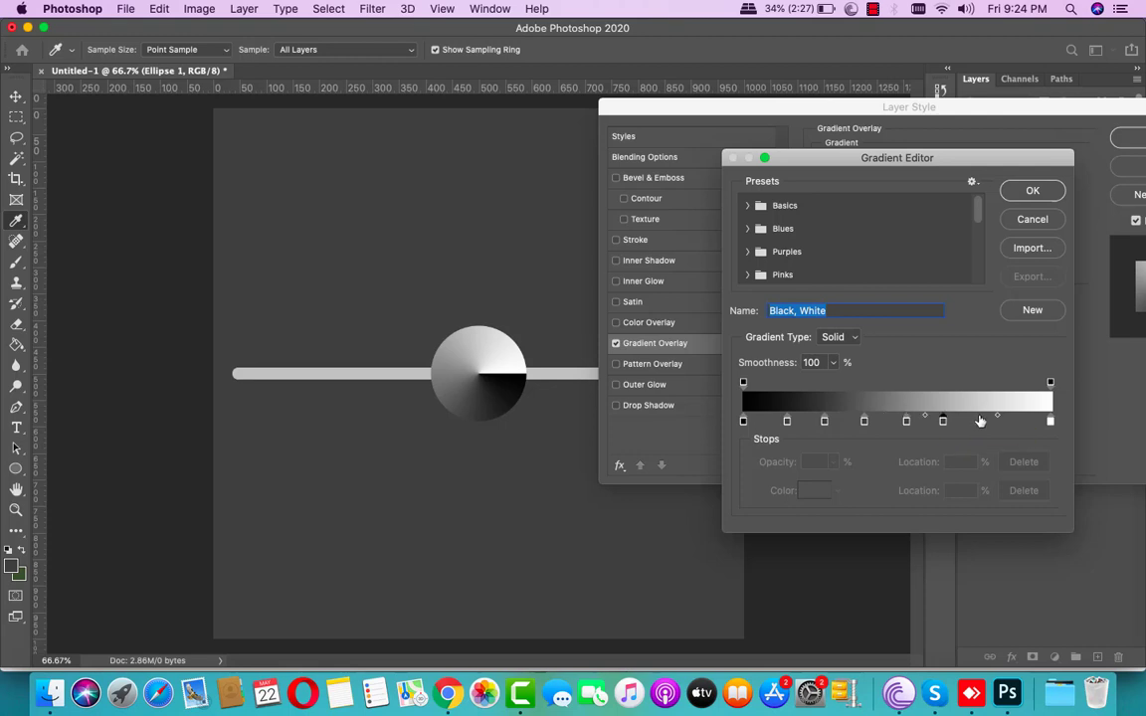
click(979, 421)
click(1011, 421)
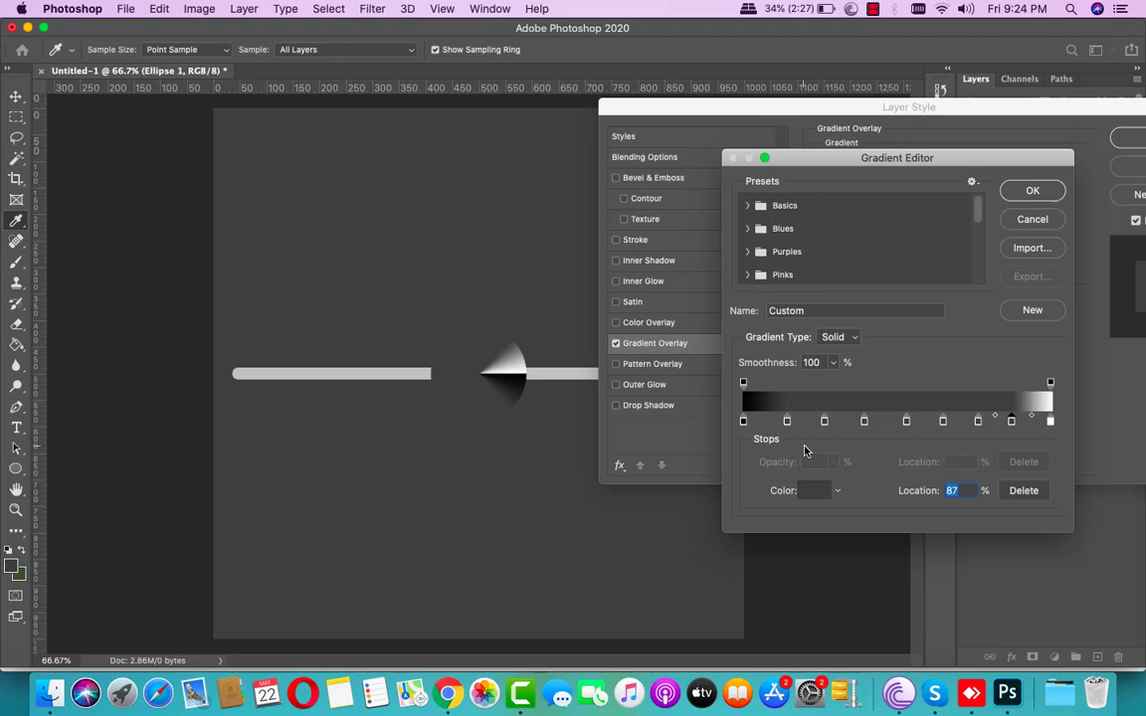
Set the 0% gradient stop to white
click(744, 421)
click(812, 498)
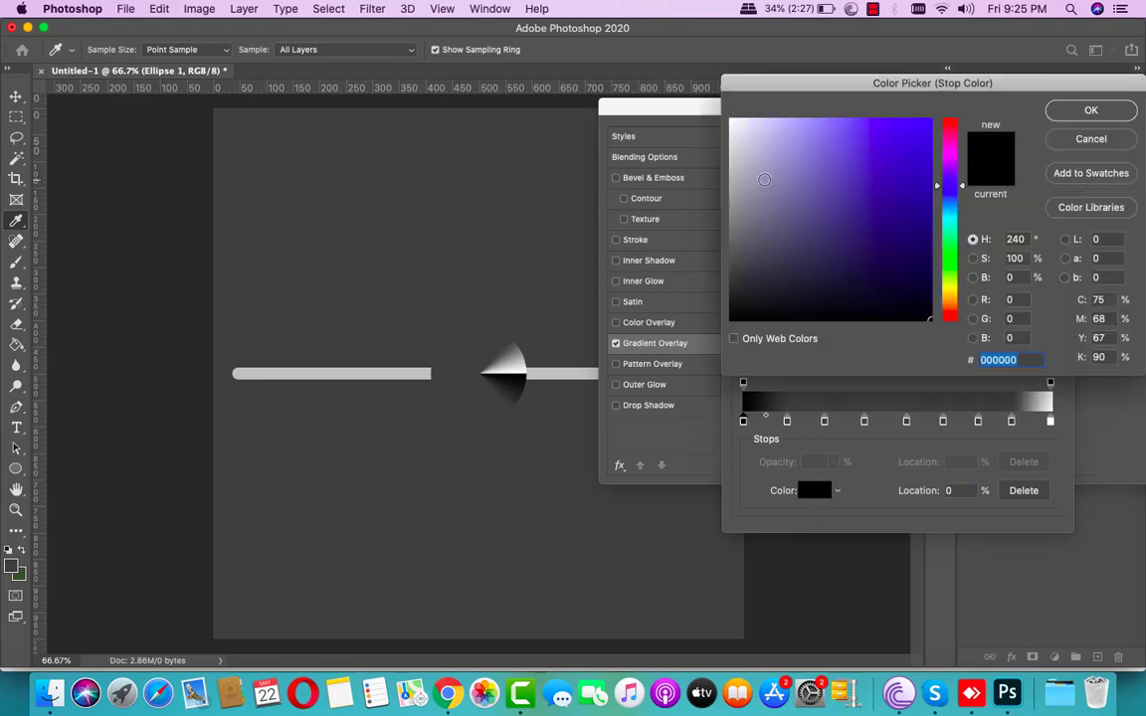
click(502, 368)
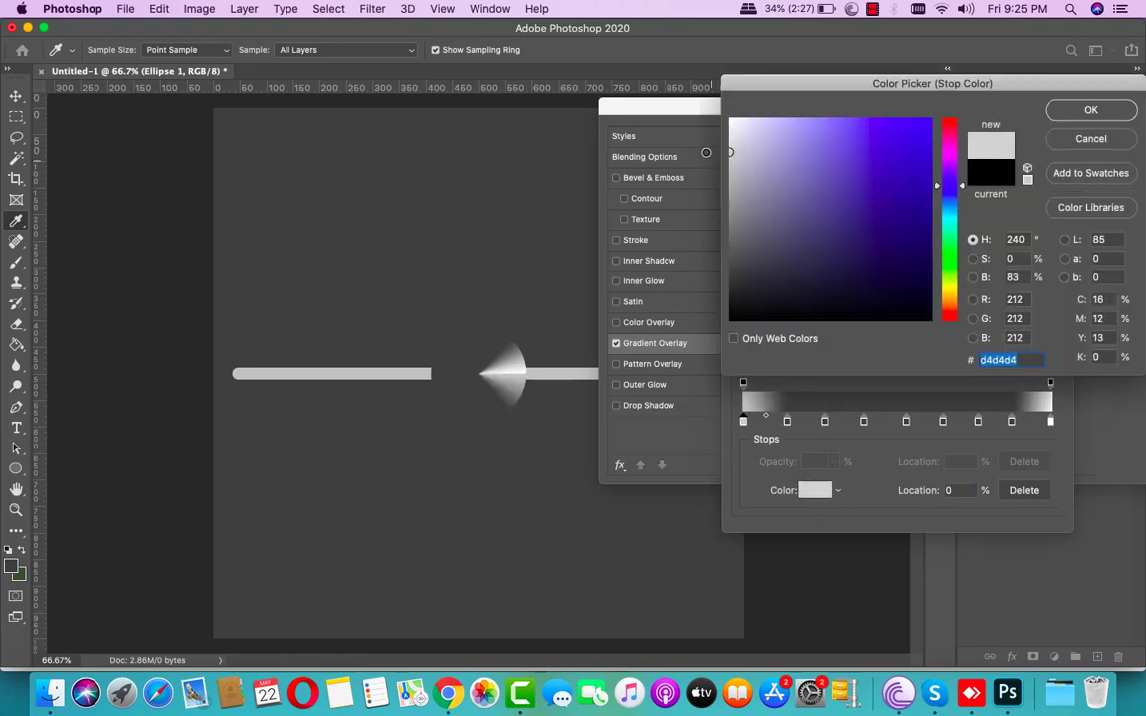
drag(706, 153, 693, 118)
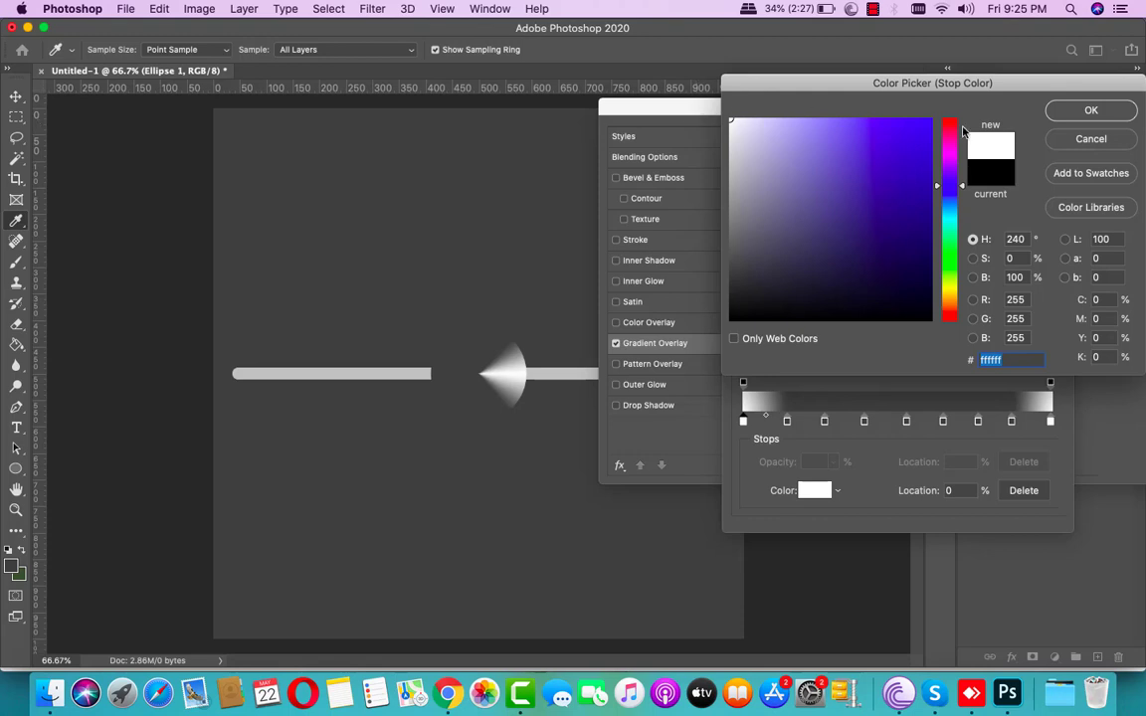
click(1069, 107)
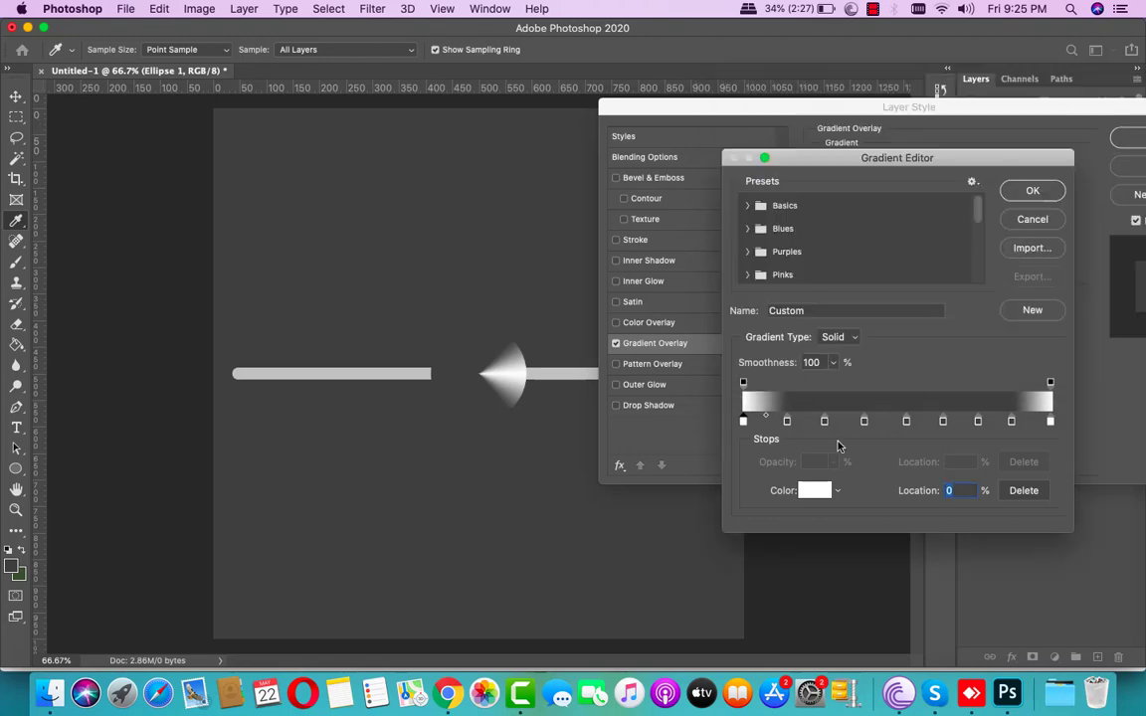
Alternate the 14%, 26%, 39% and 53% stops between light grey and white
click(786, 422)
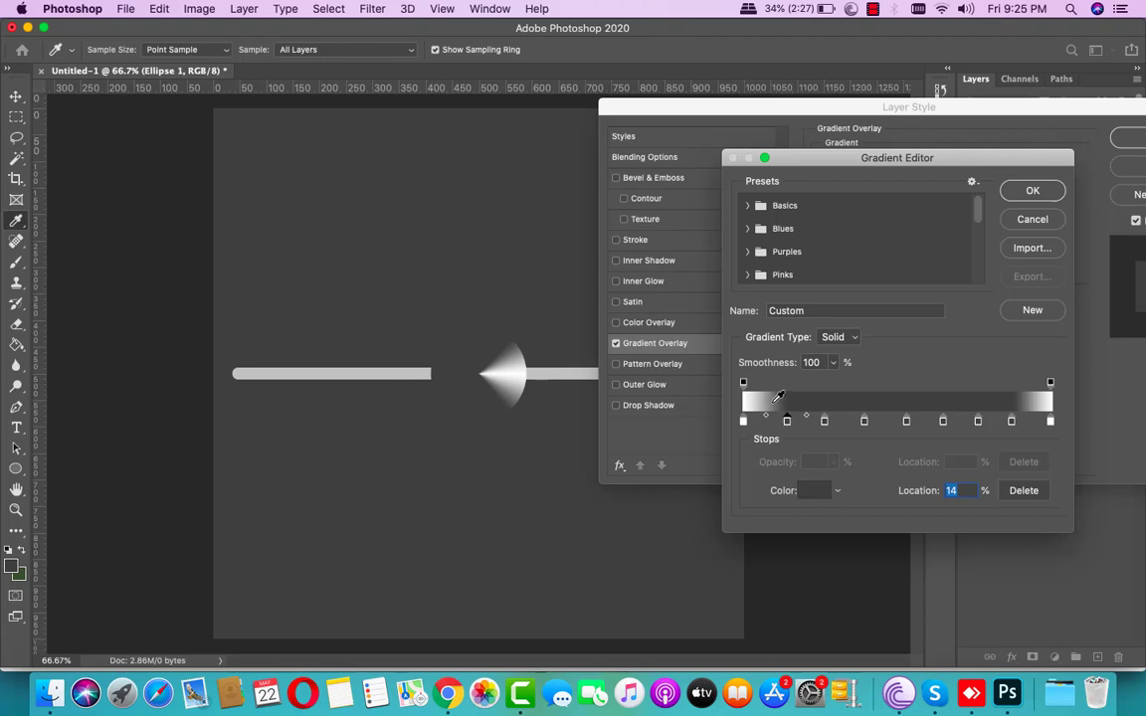
click(775, 394)
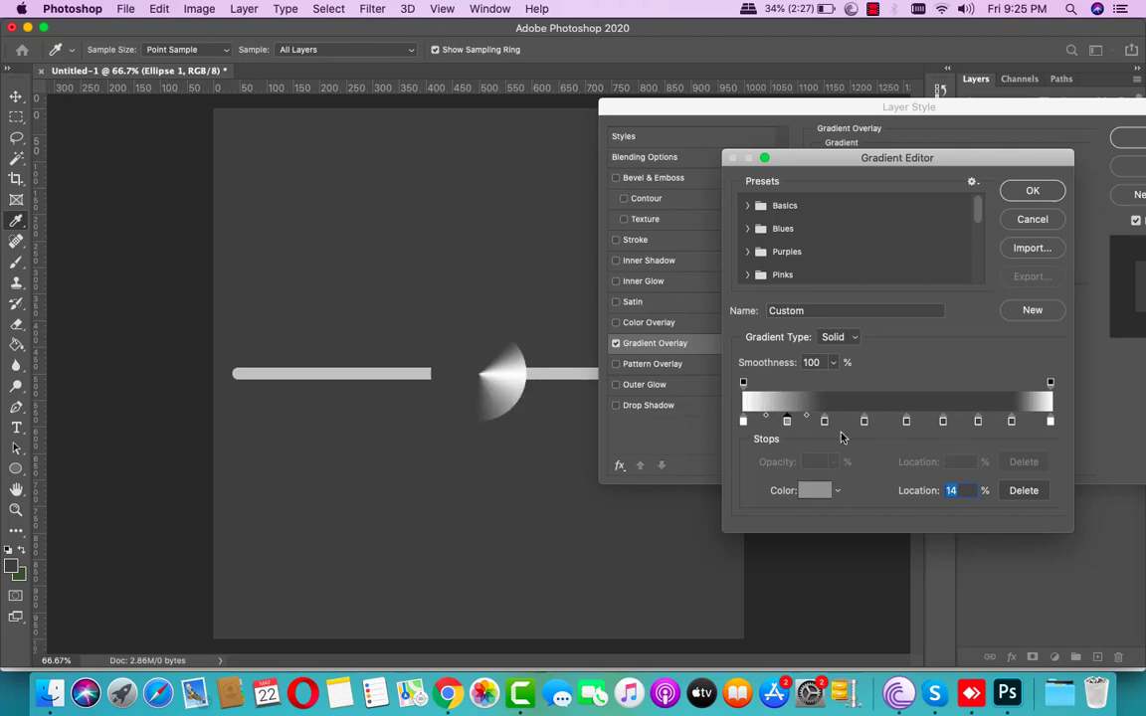
click(824, 422)
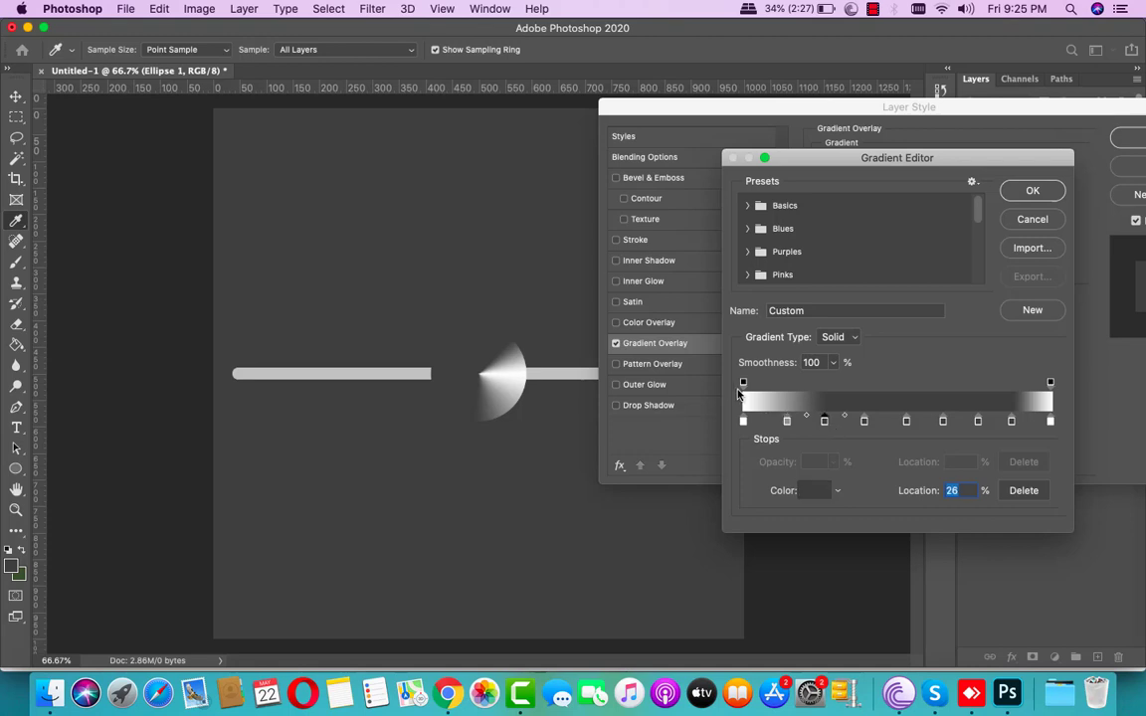
click(747, 398)
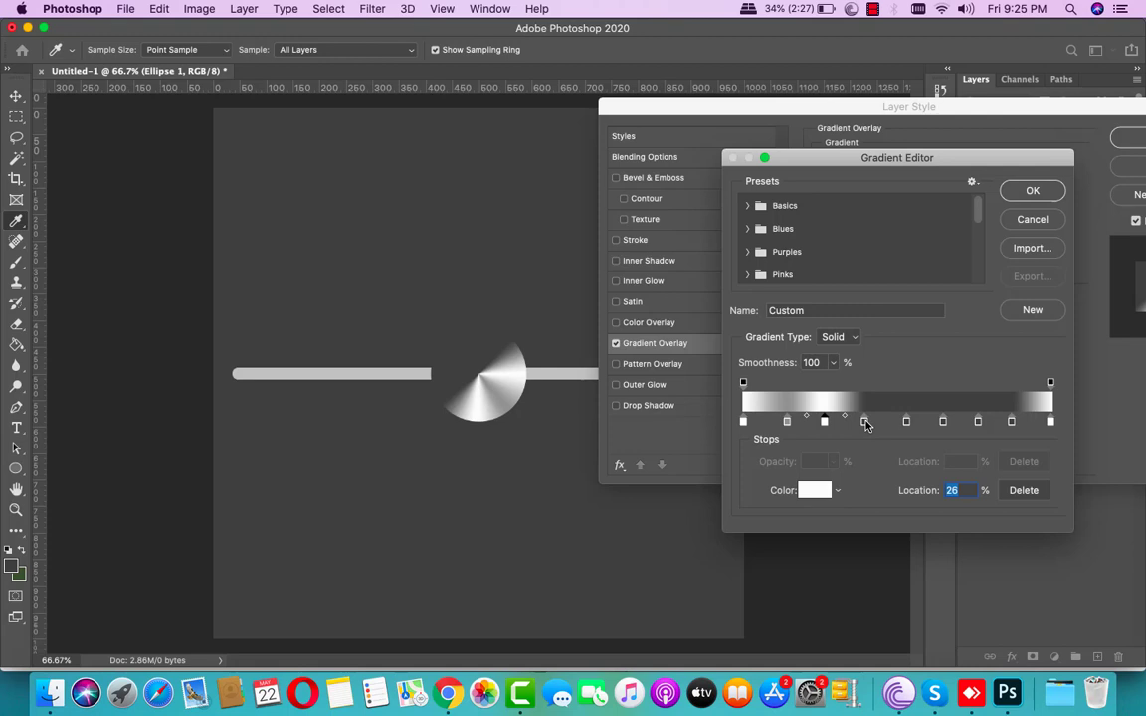
click(865, 421)
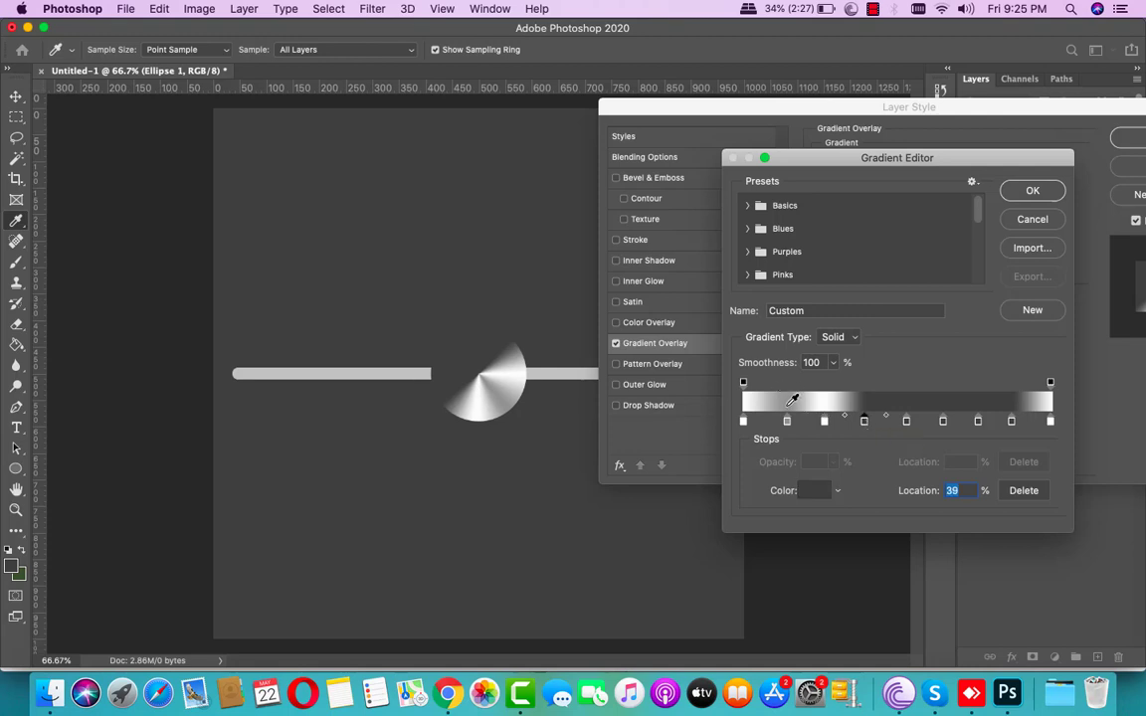
click(791, 402)
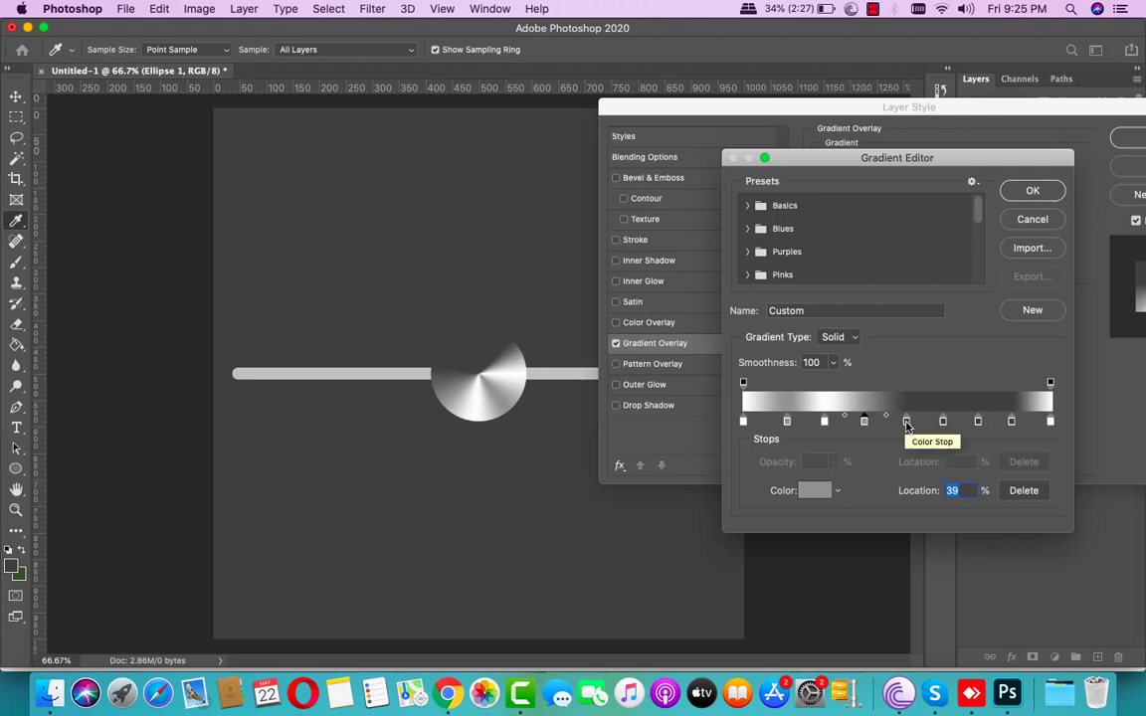
click(906, 422)
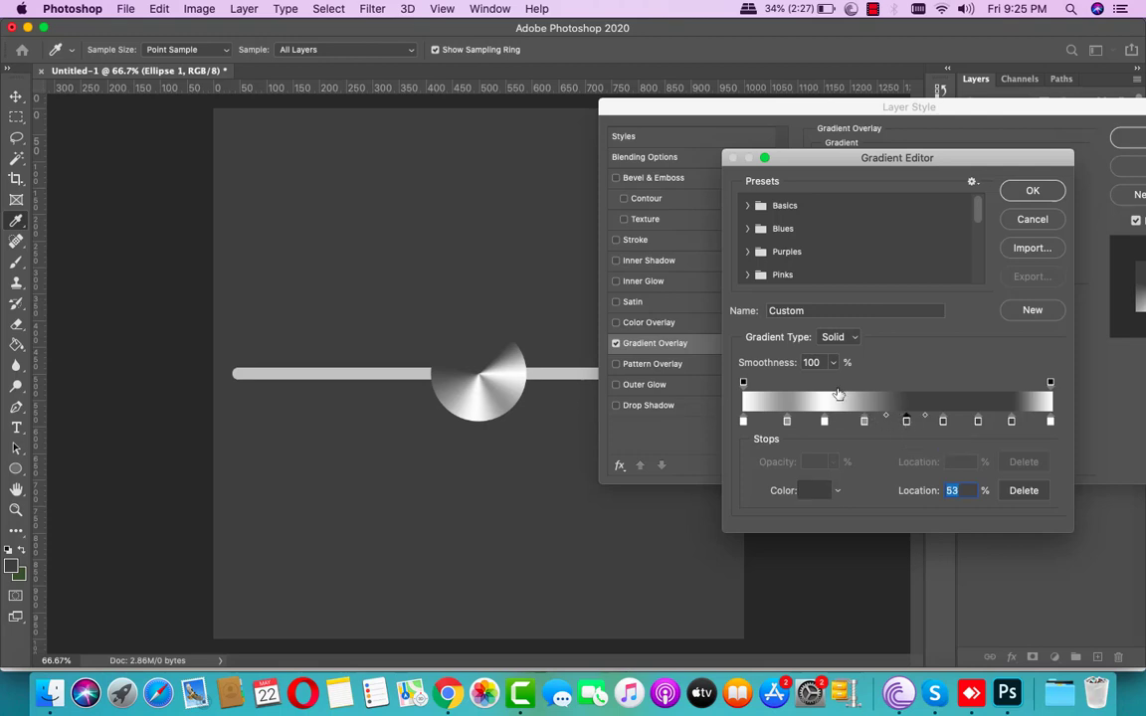
click(830, 401)
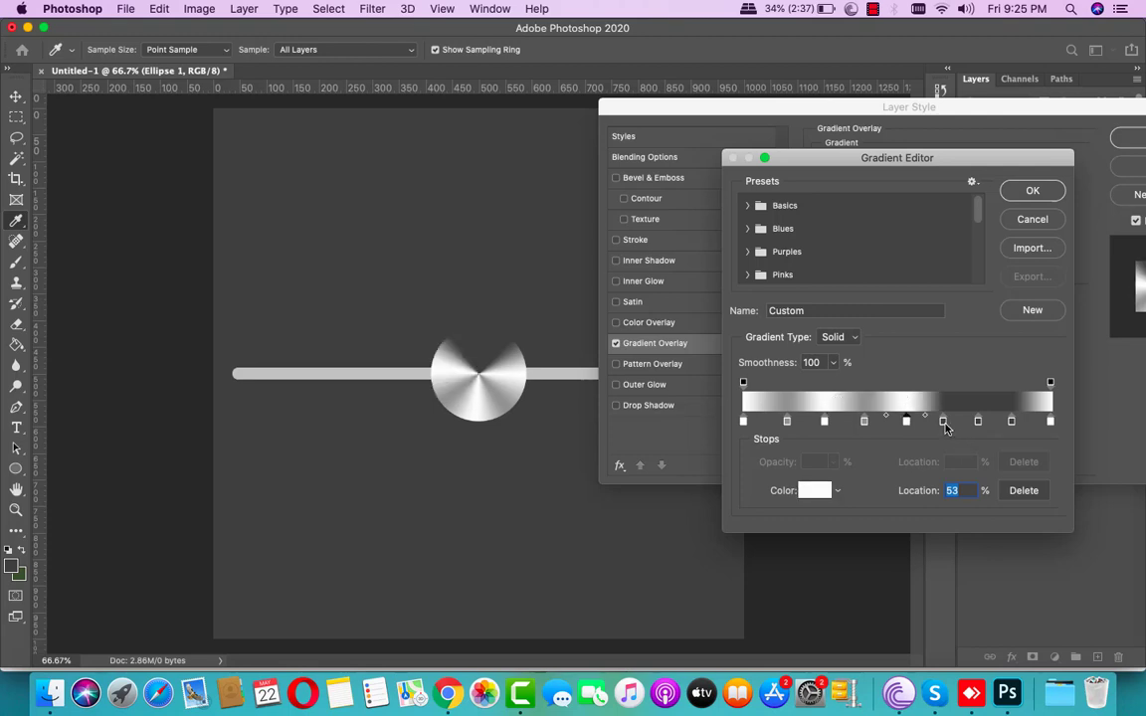
Make the 65% stop mid grey, 76% white, 87% light grey, and confirm the gradient
click(943, 421)
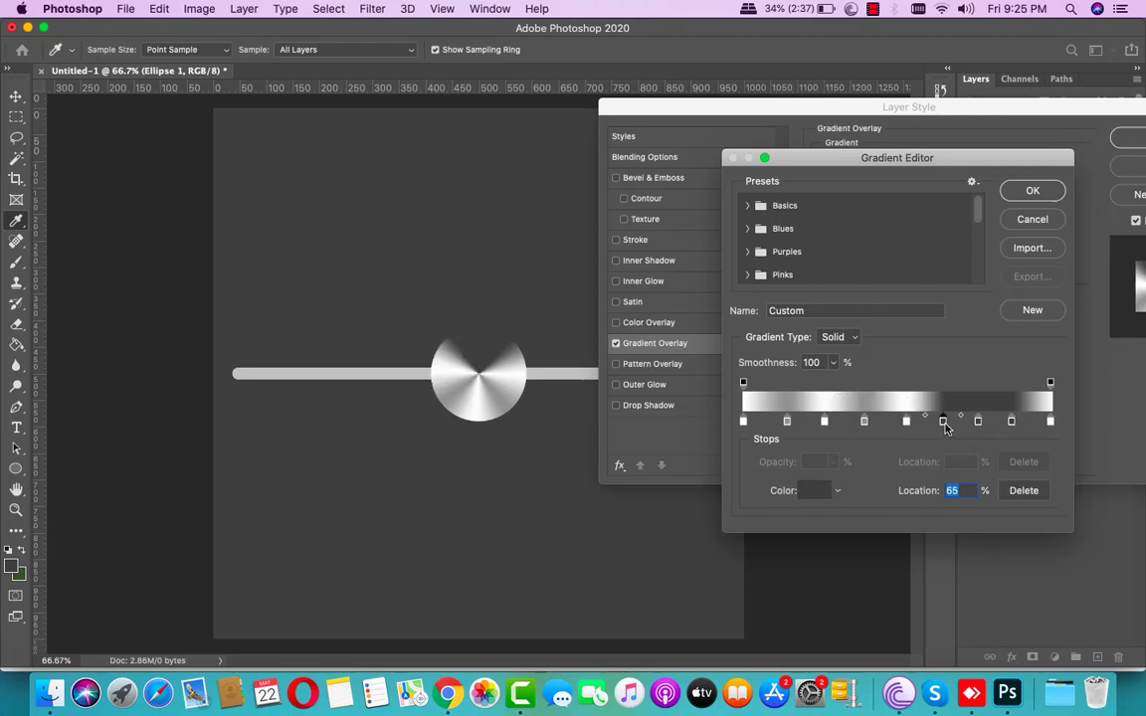
click(871, 401)
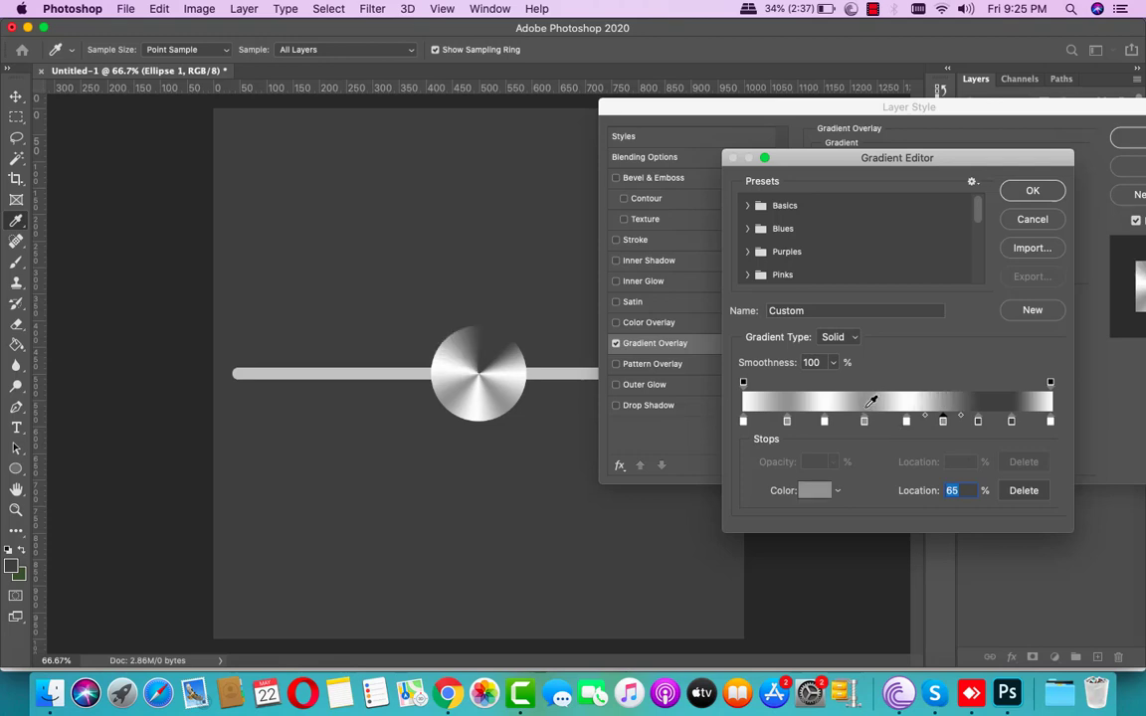
click(978, 422)
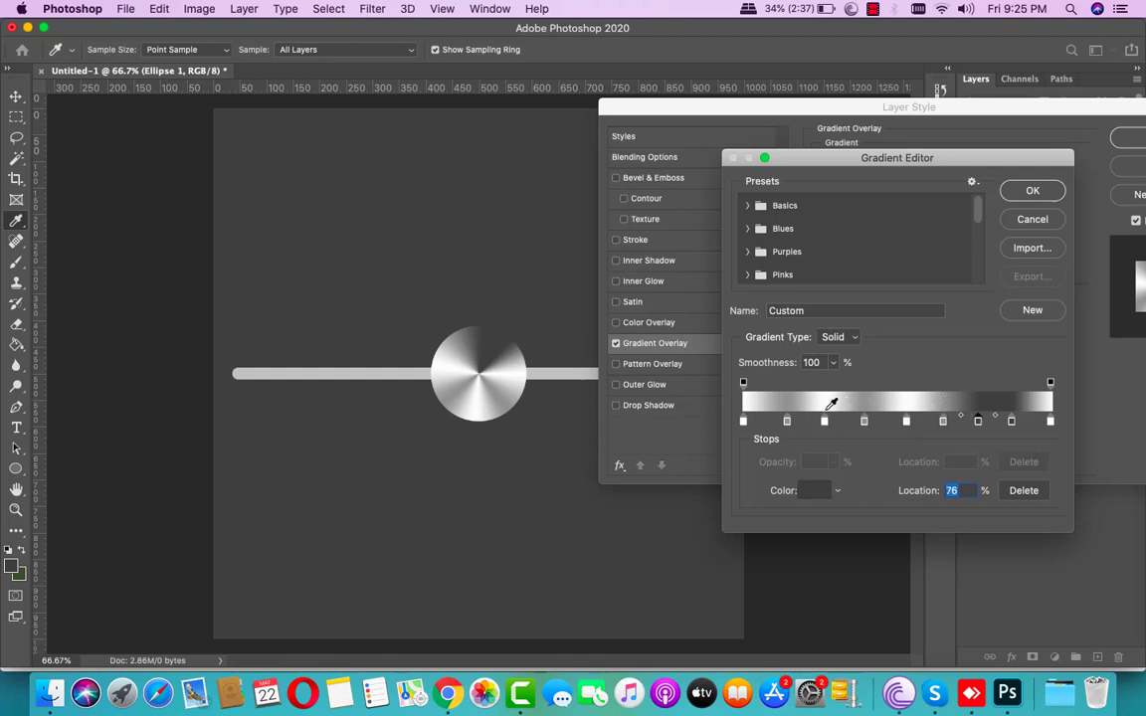
click(832, 402)
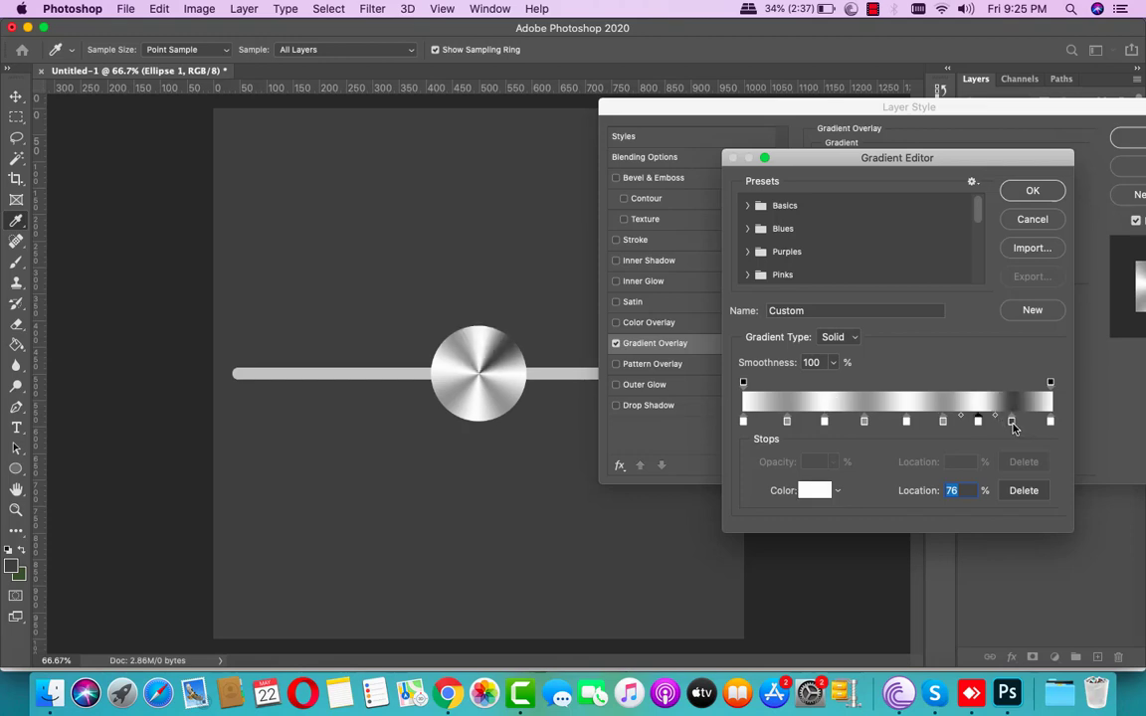
click(1012, 423)
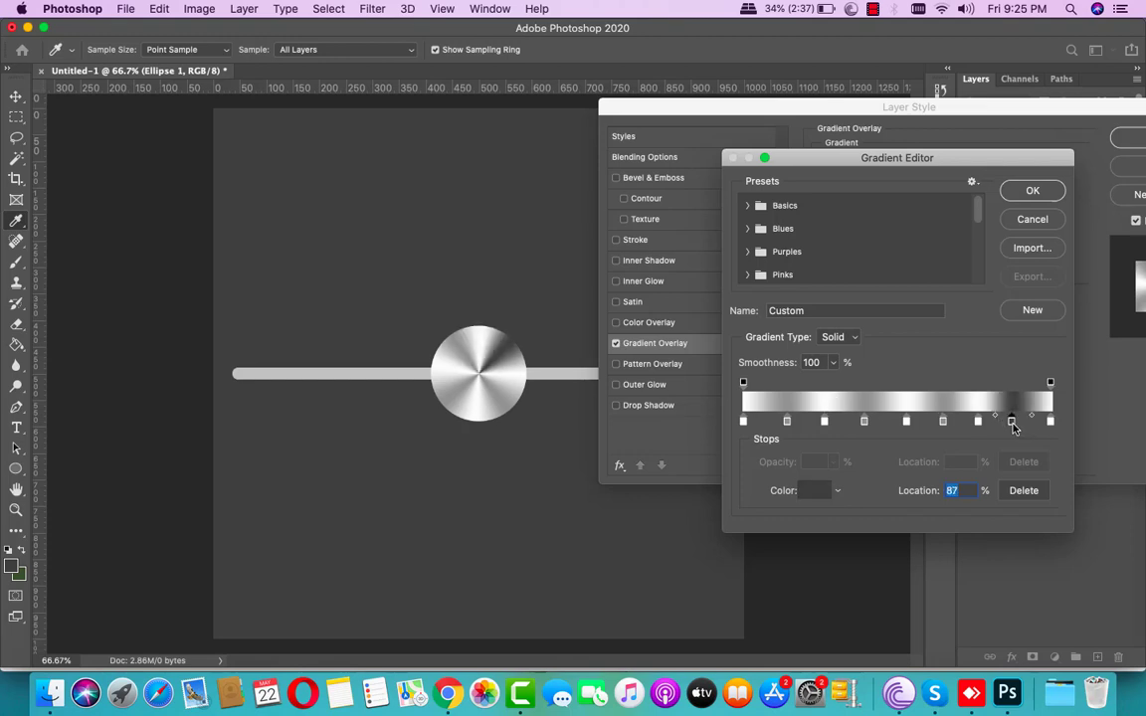
click(870, 402)
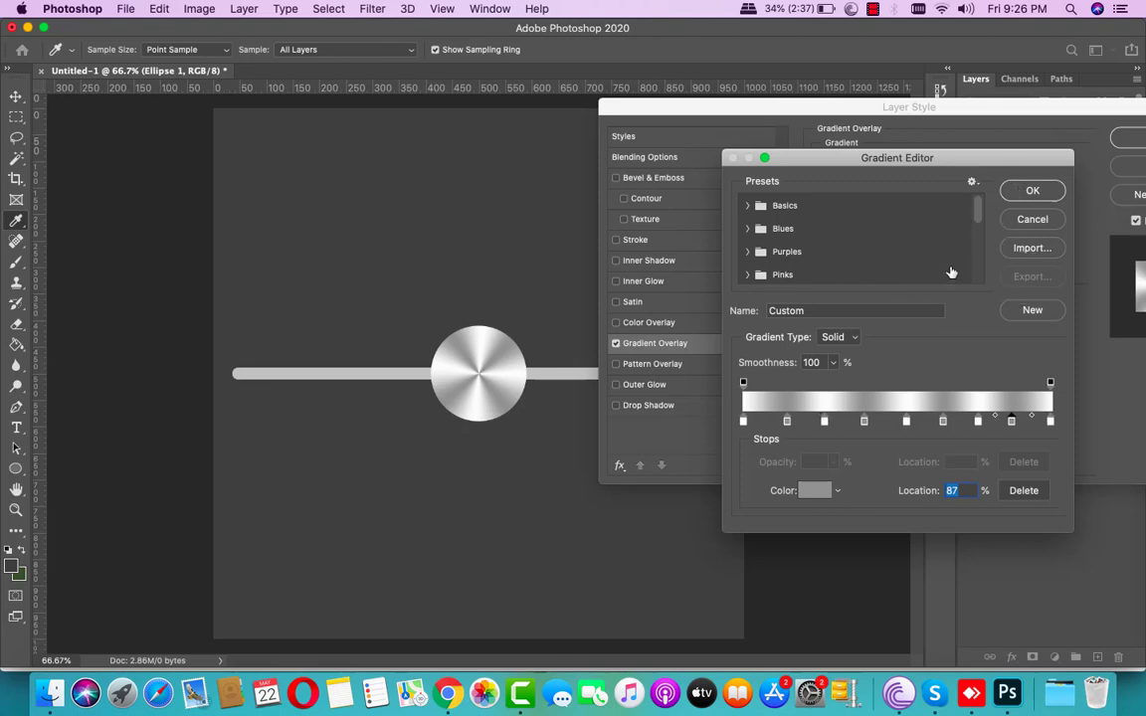
click(1030, 192)
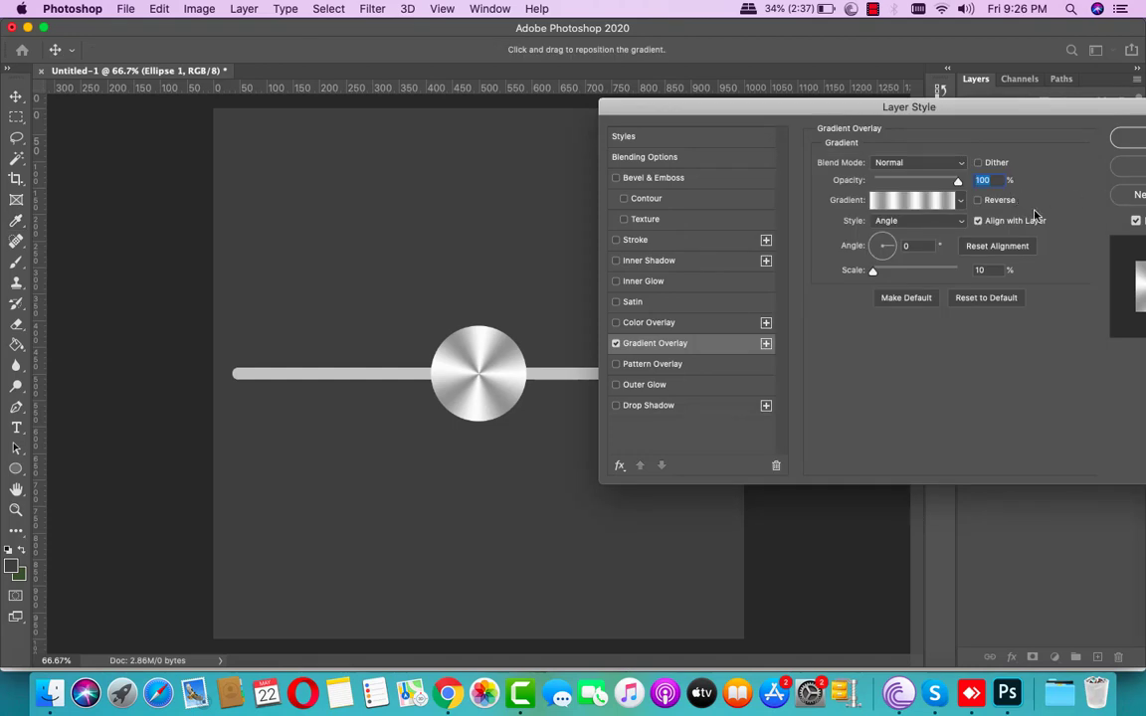
Apply the gradient overlay, then add a Normal-blend Drop Shadow to Ellipse 1
click(1127, 142)
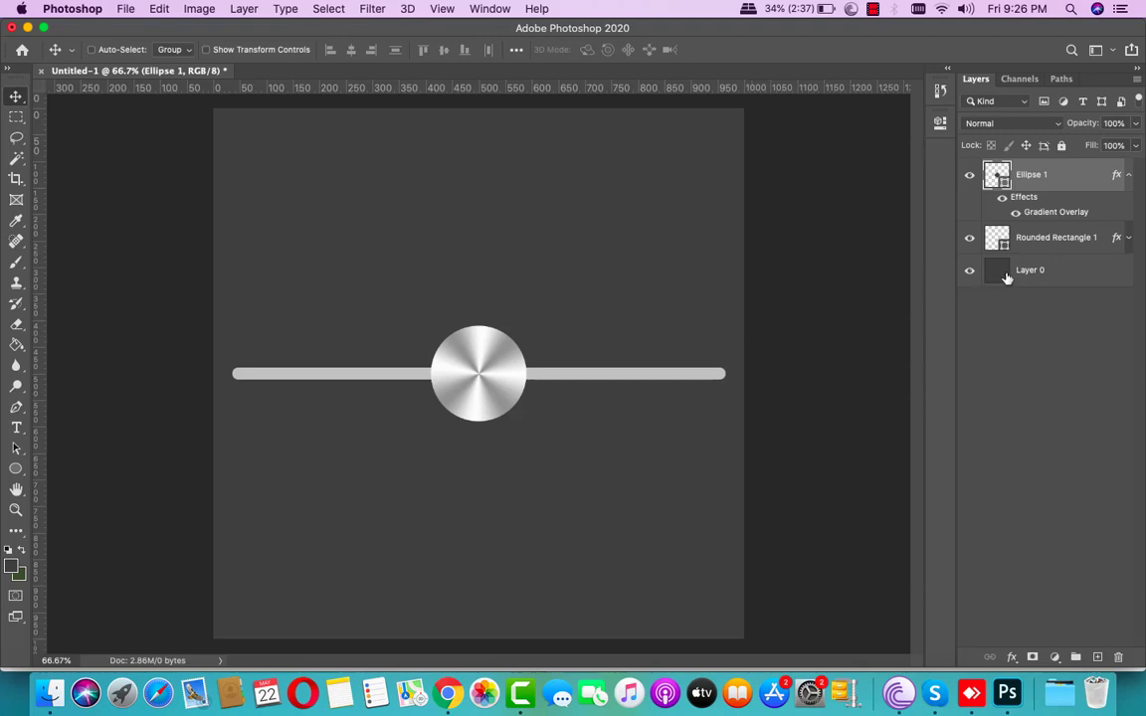
double_click(1114, 177)
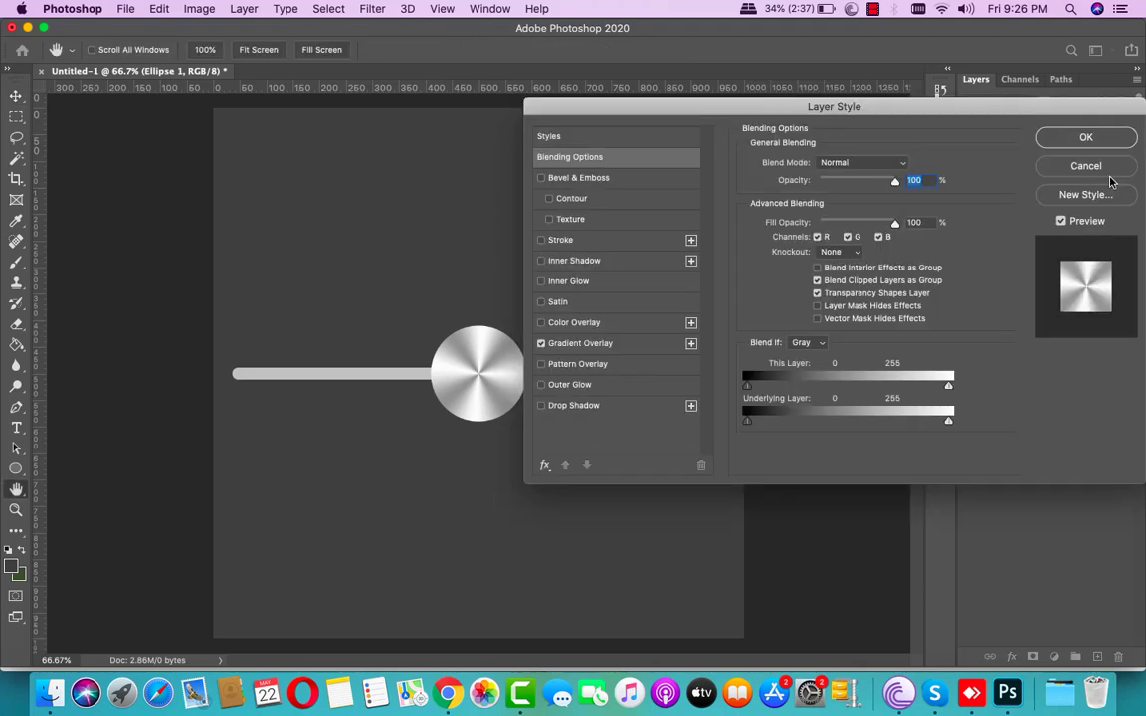
click(626, 415)
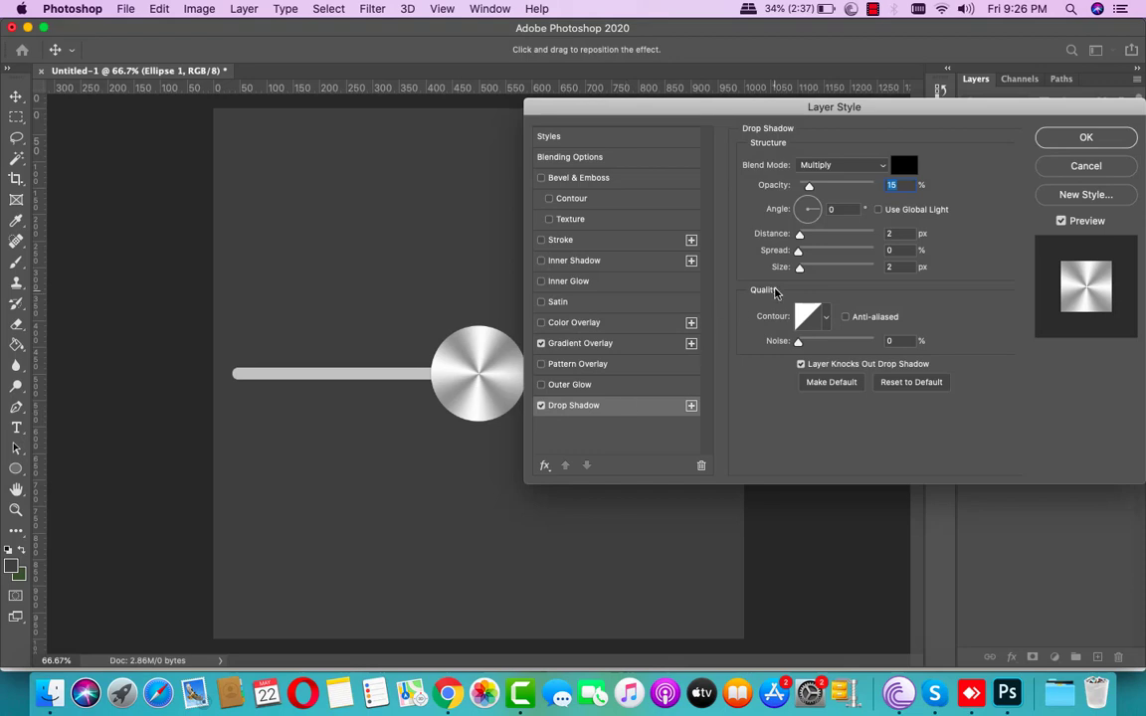
click(867, 172)
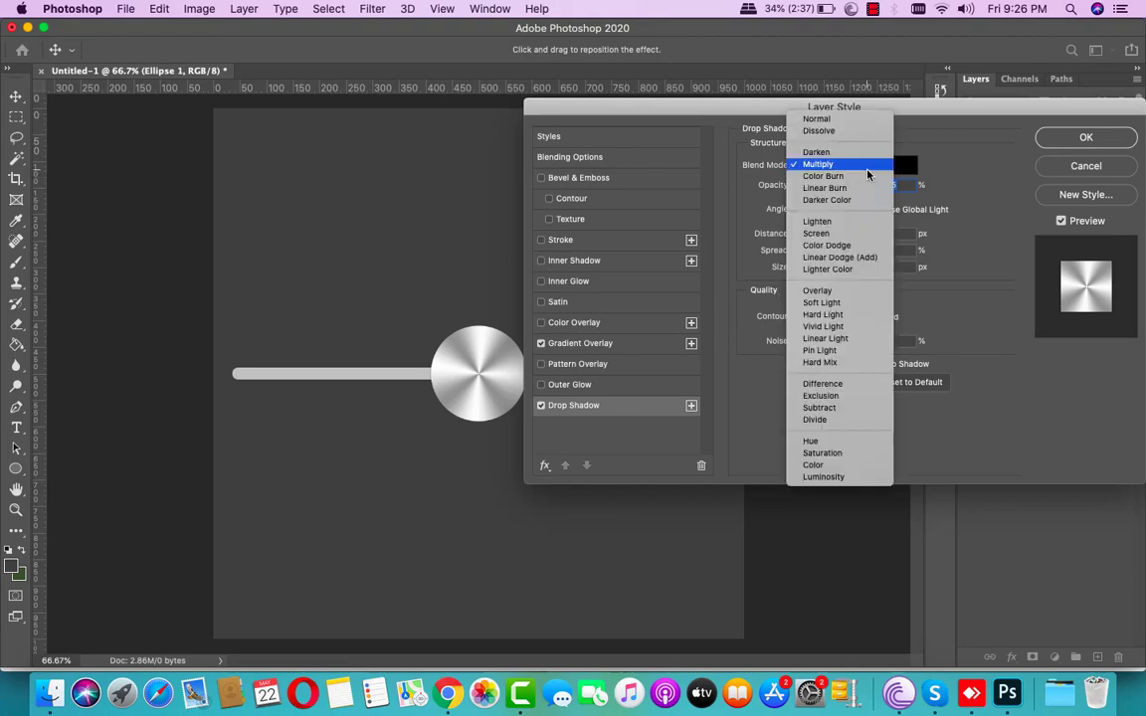
click(843, 120)
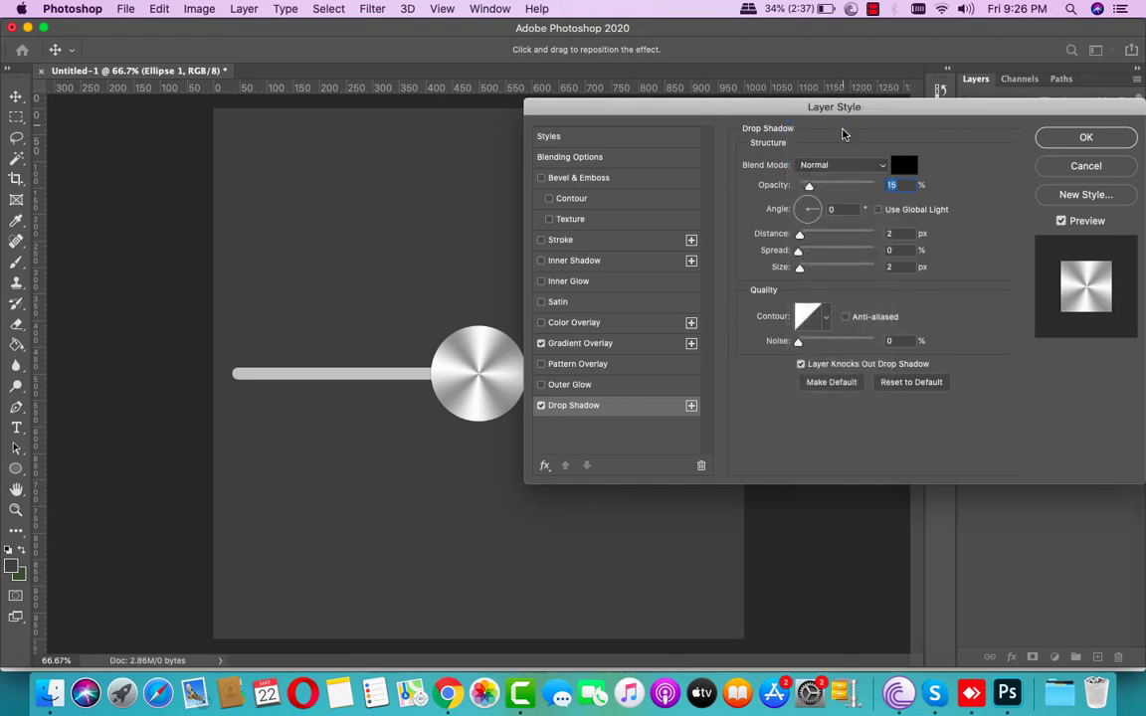
Set the drop shadow angle to 109°
click(844, 209)
click(841, 208)
key(Up)
key(Up)
key(Up)
key(Up)
key(Up)
scroll(842, 208, up, 10)
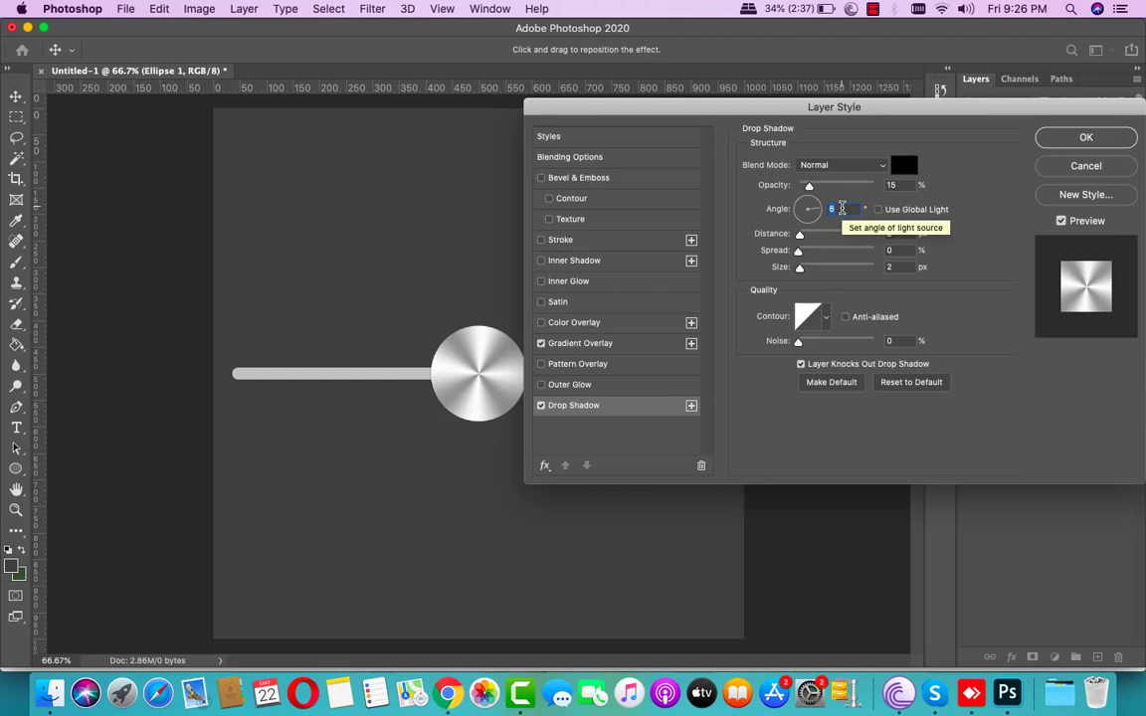
scroll(841, 207, up, 14)
scroll(842, 208, up, 14)
scroll(841, 208, up, 14)
scroll(842, 207, up, 13)
scroll(841, 208, up, 10)
scroll(841, 208, up, 11)
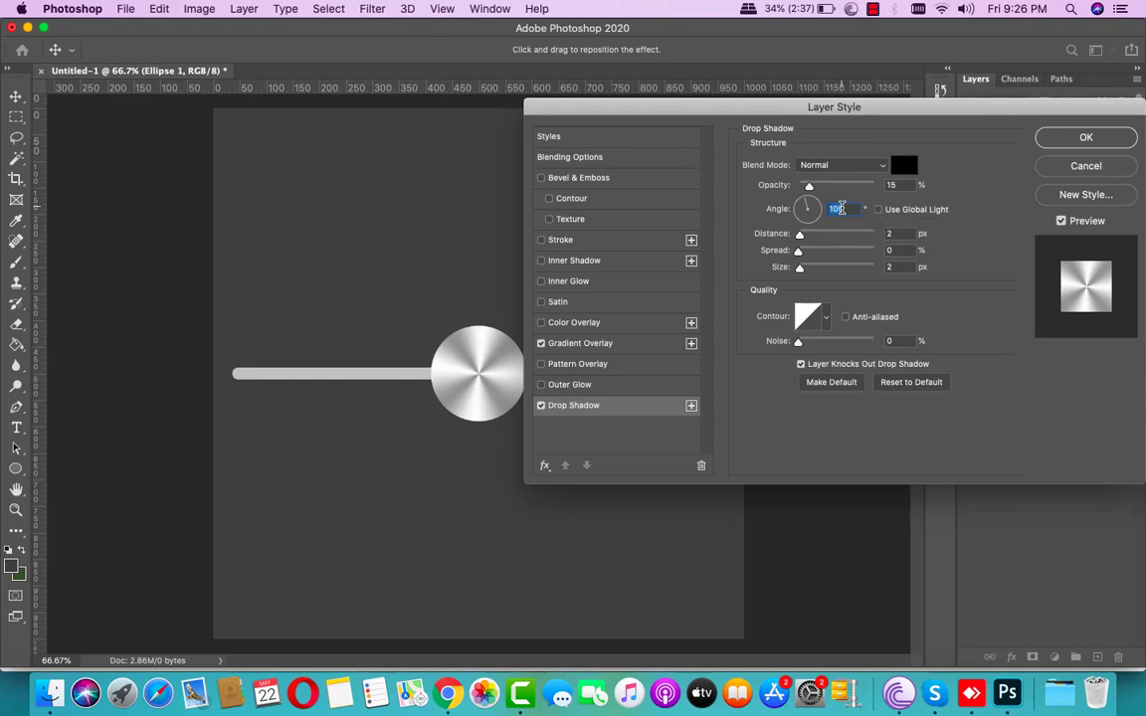
scroll(842, 208, up, 1)
Set the shadow distance to 13 px and size to 14 px, then apply it
click(907, 235)
scroll(907, 236, down, 2)
click(902, 267)
scroll(903, 267, up, 1)
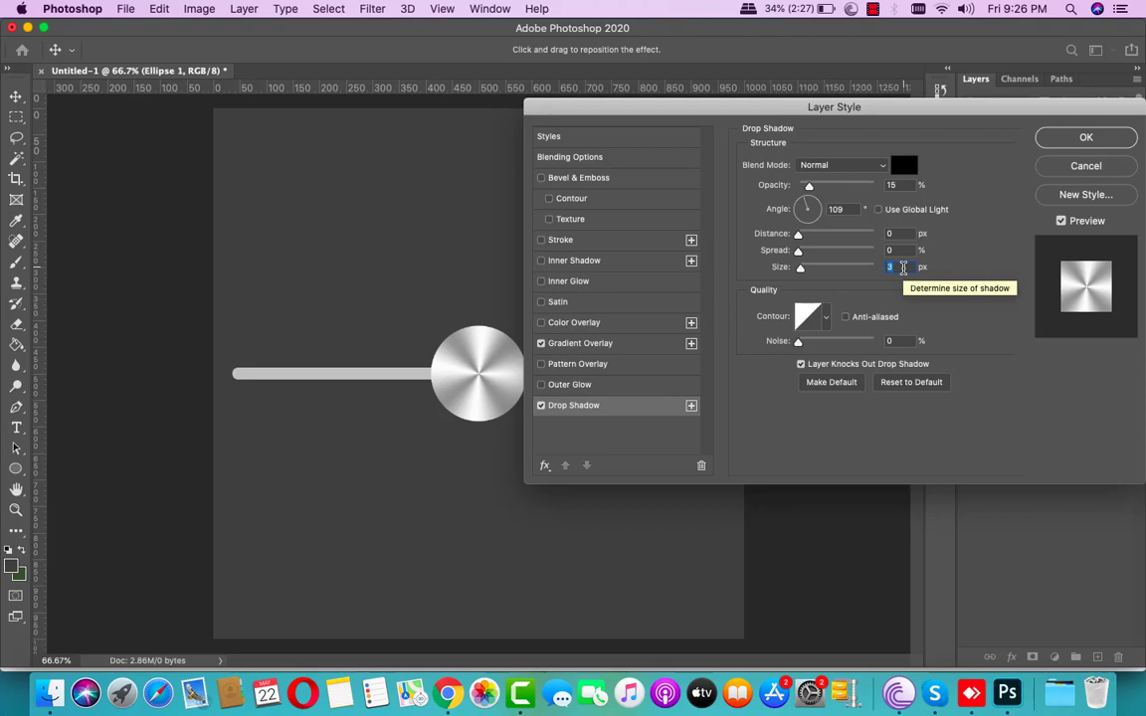
scroll(902, 267, up, 1)
scroll(902, 267, up, 2)
scroll(902, 266, up, 1)
scroll(902, 267, up, 3)
scroll(902, 266, up, 4)
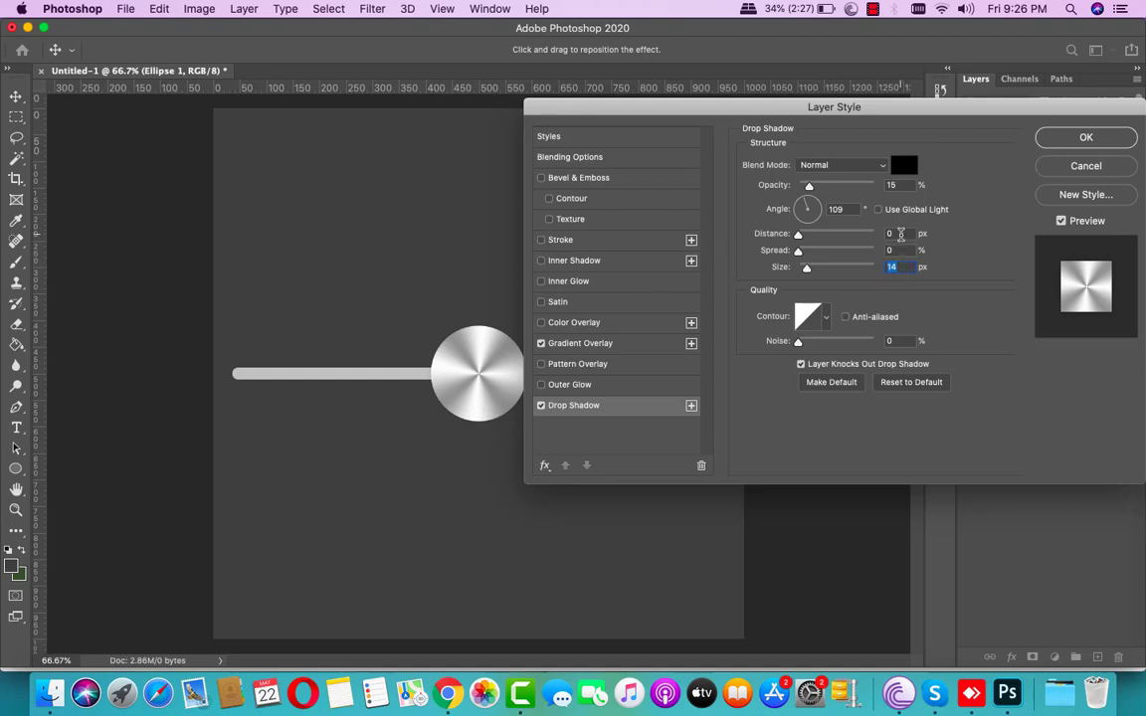
scroll(901, 233, up, 6)
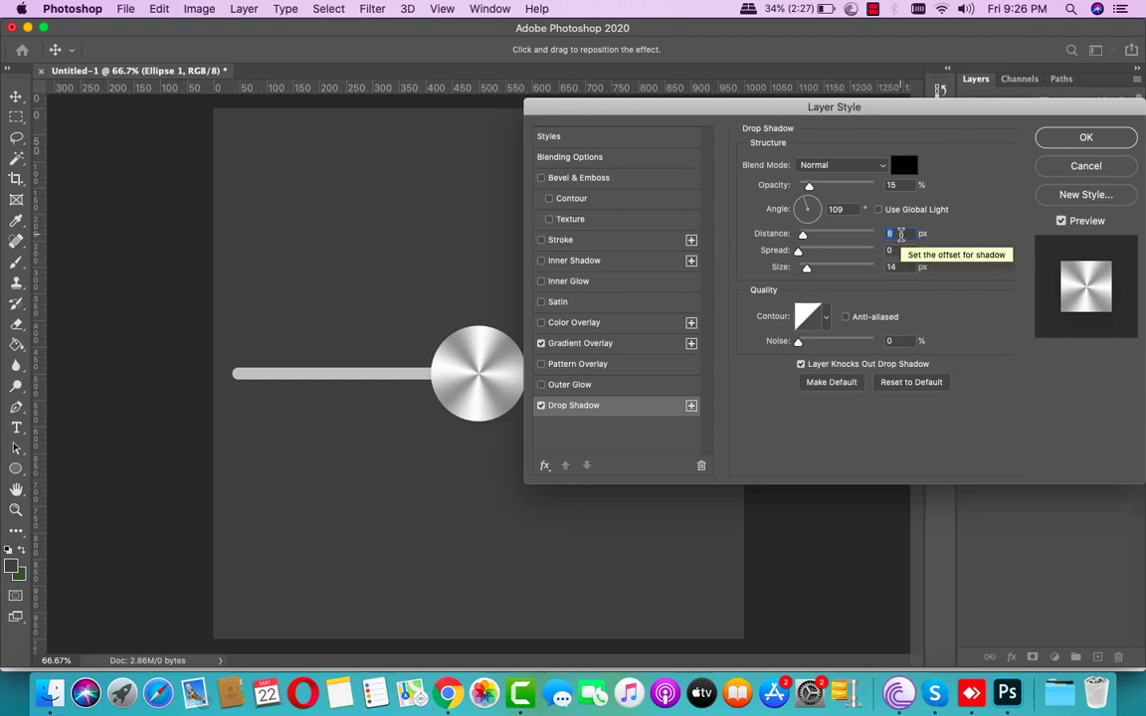
scroll(902, 234, up, 4)
scroll(901, 234, up, 4)
scroll(901, 233, down, 1)
click(1084, 140)
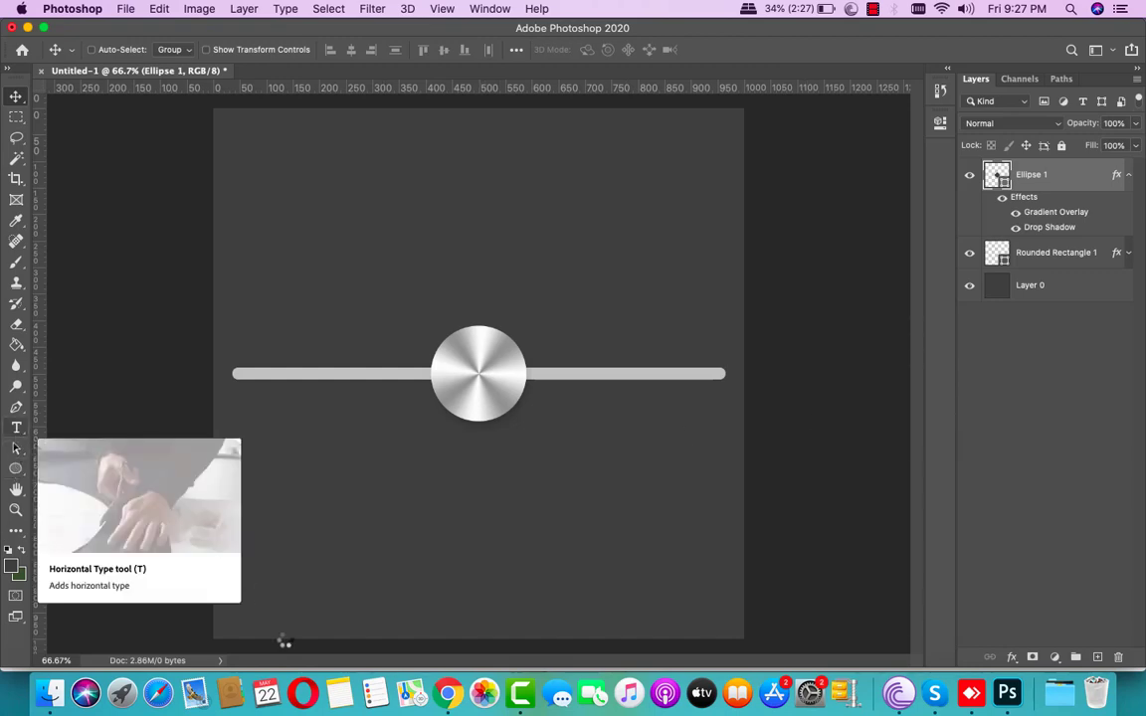
Add a 'Slider' text layer and move it centred just below the knob
key(t)
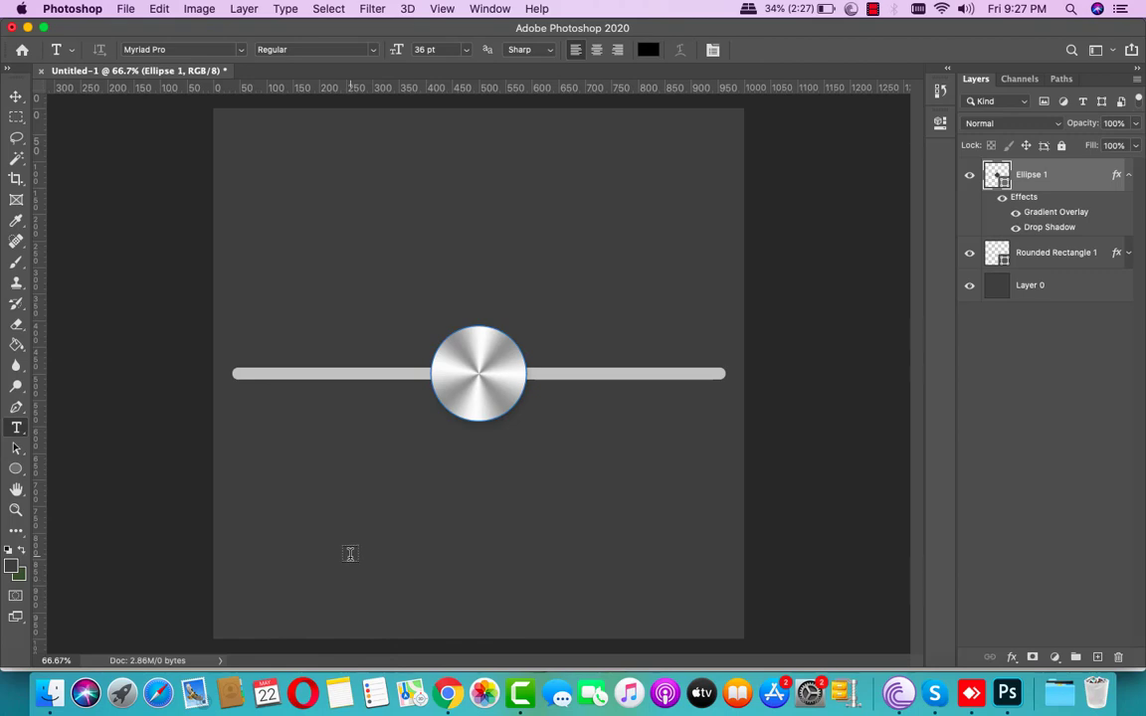
click(349, 554)
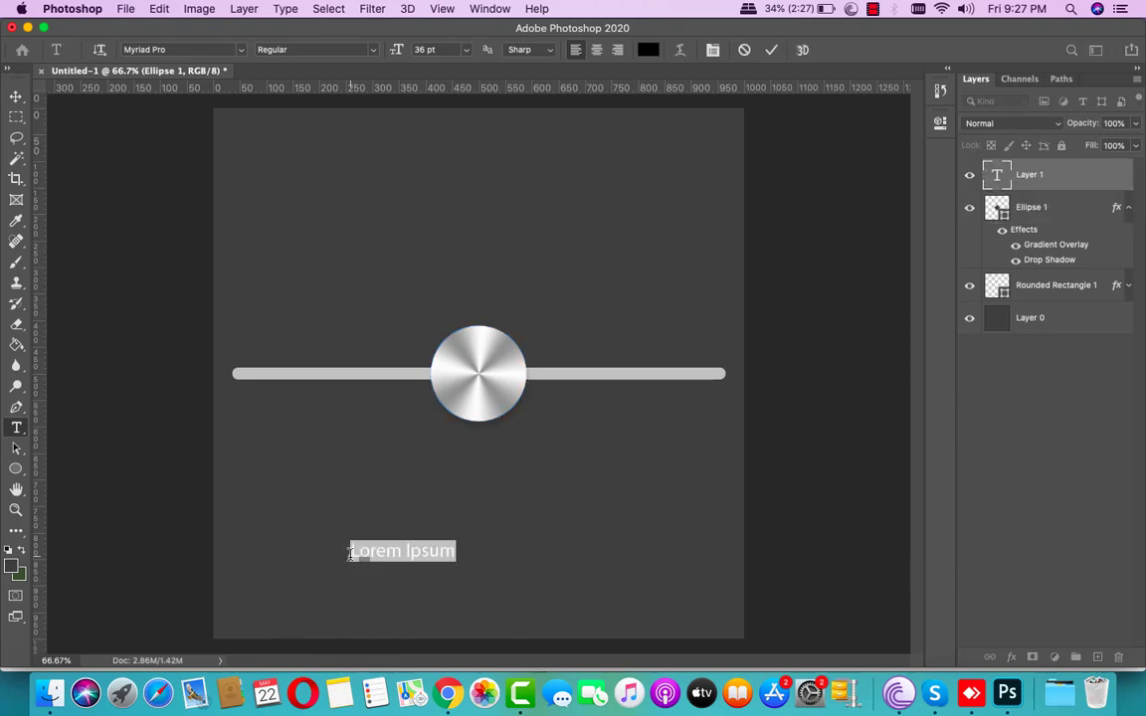
text(S)
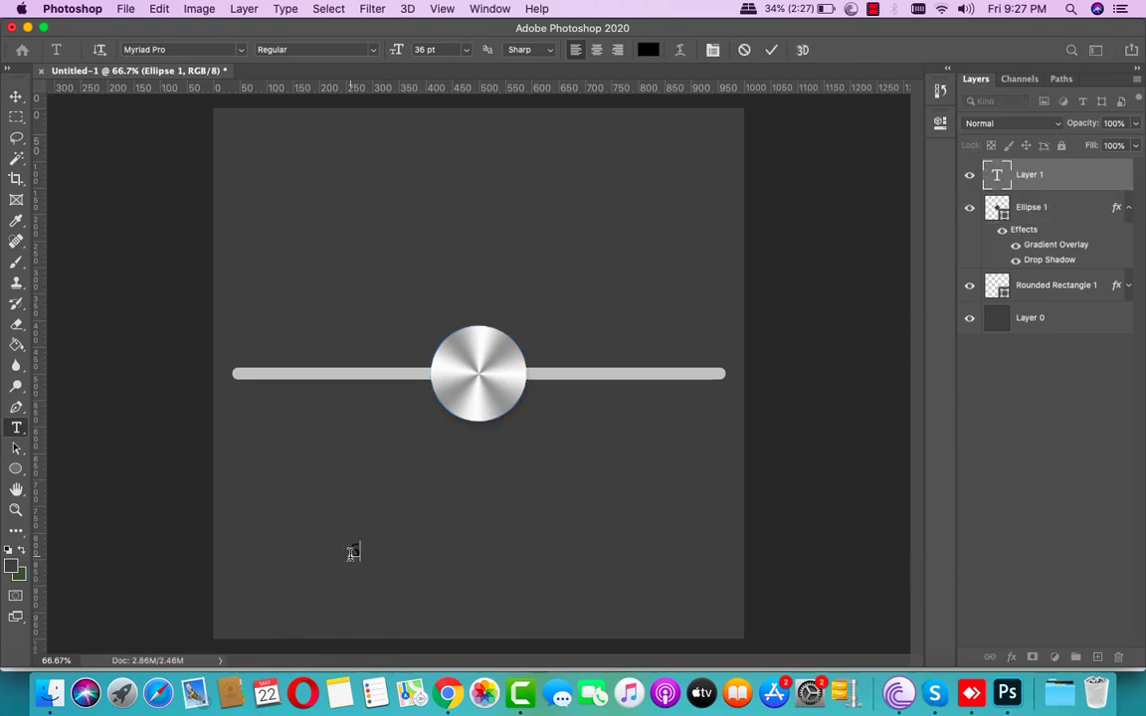
text(lider)
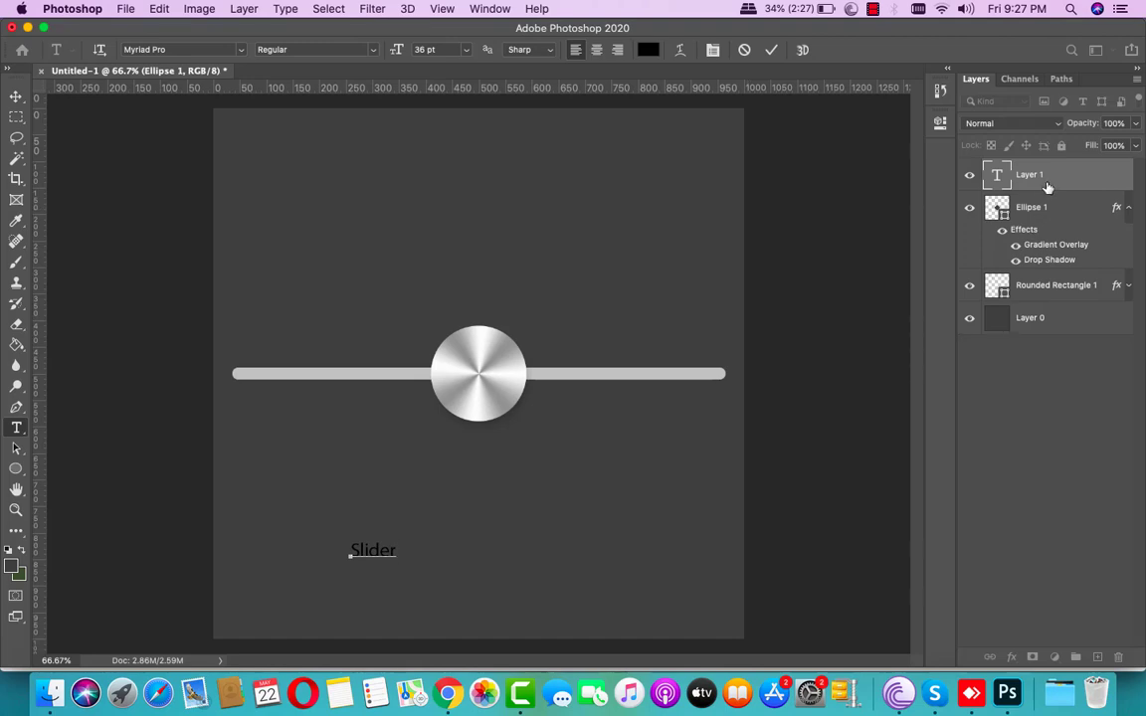
click(1062, 179)
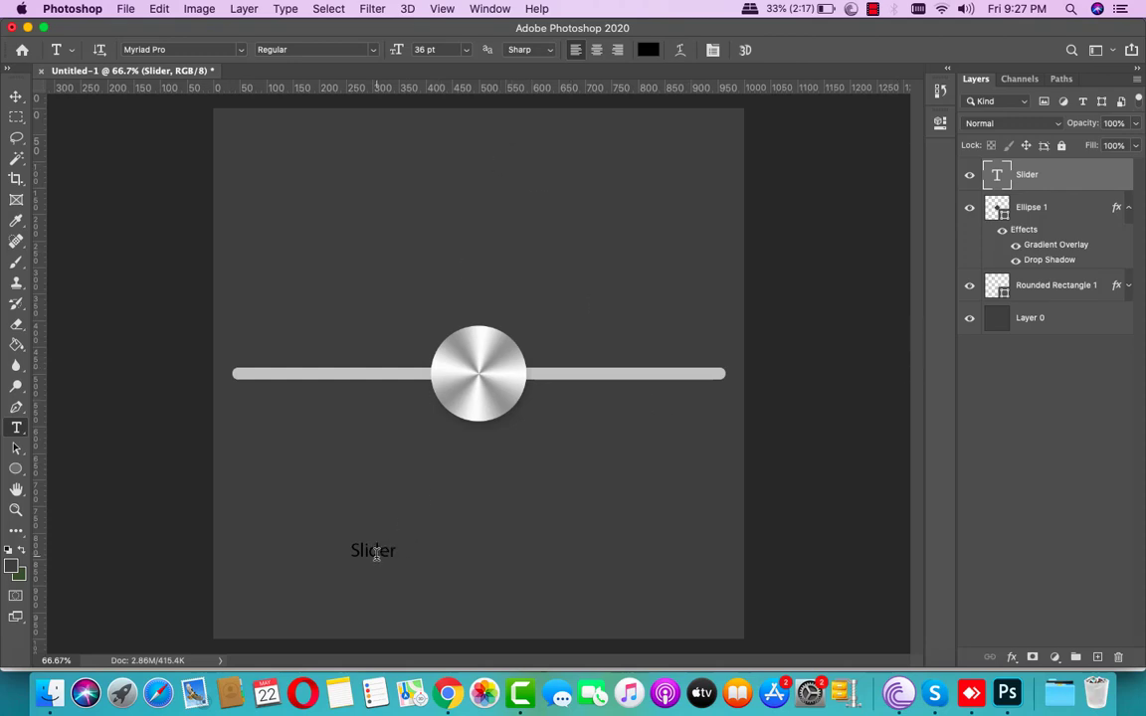
click(16, 97)
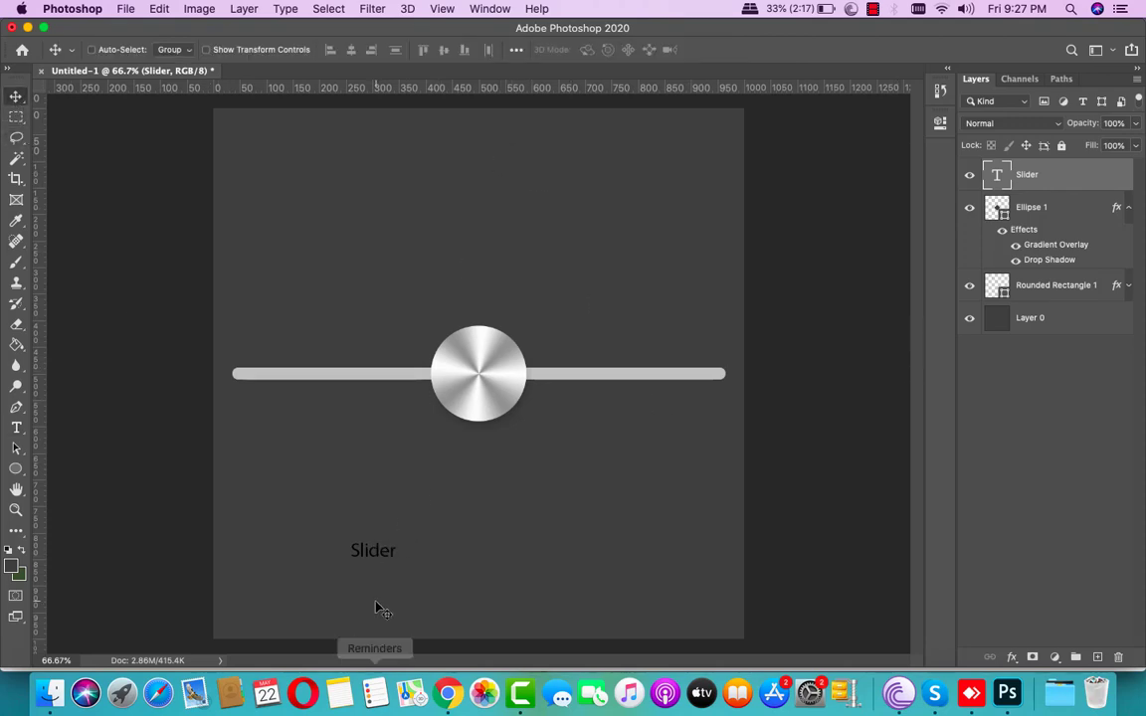
mouse_move(382, 552)
mouse_down()
mouse_move(488, 494)
mouse_move(485, 480)
mouse_up()
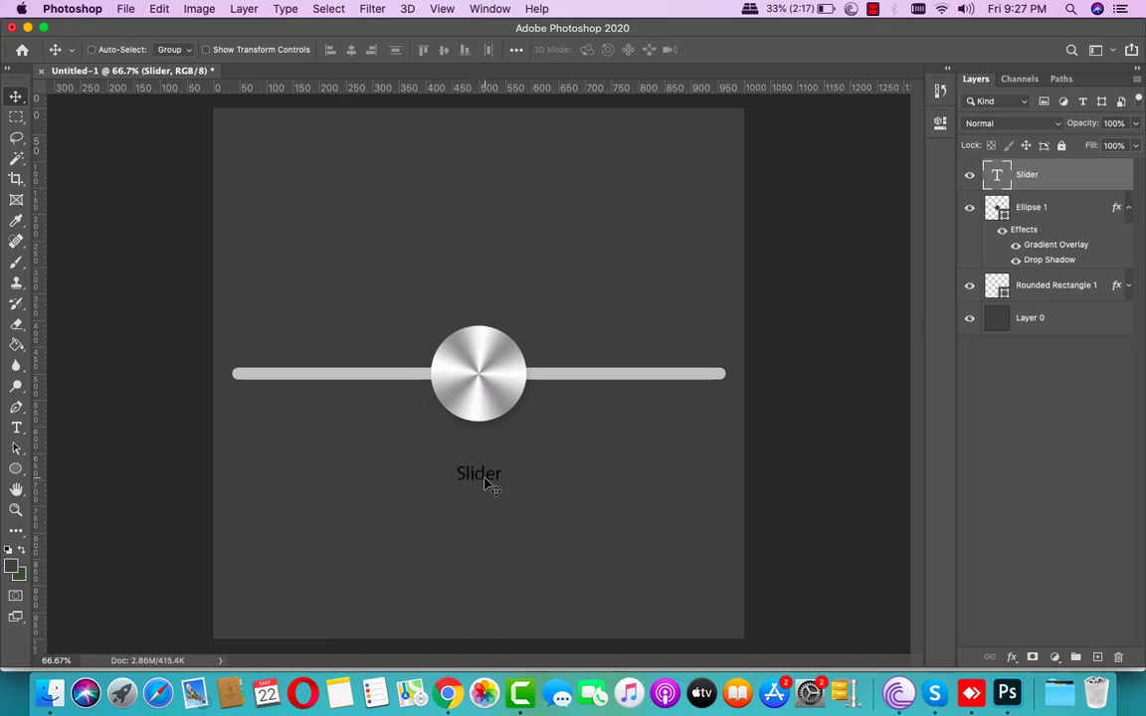
Make the Slider label 79 pt and white (#ffffff), then recentre it below the knob
key(t)
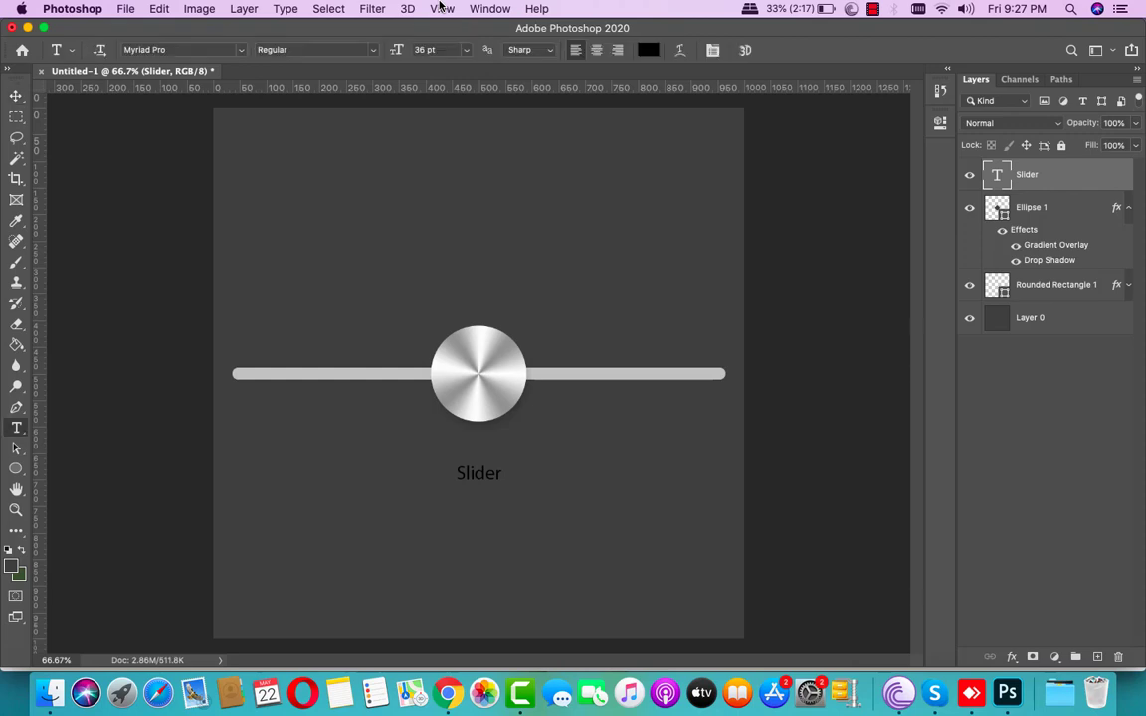
click(438, 50)
drag(383, 49, 404, 49)
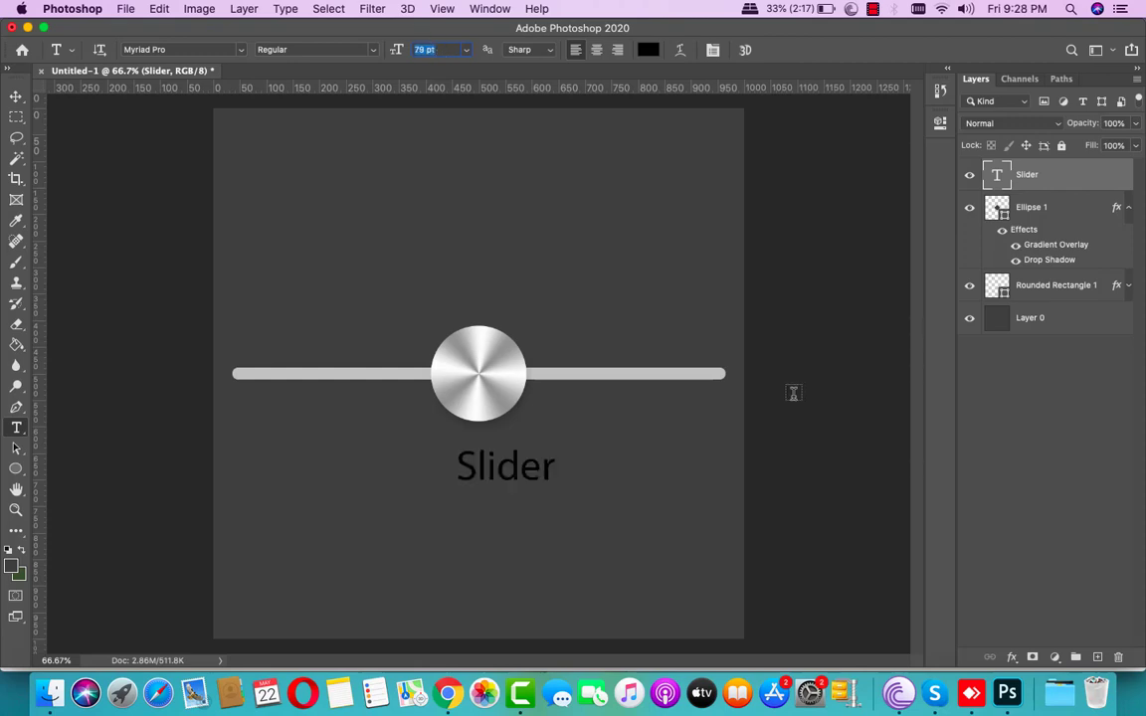
click(647, 49)
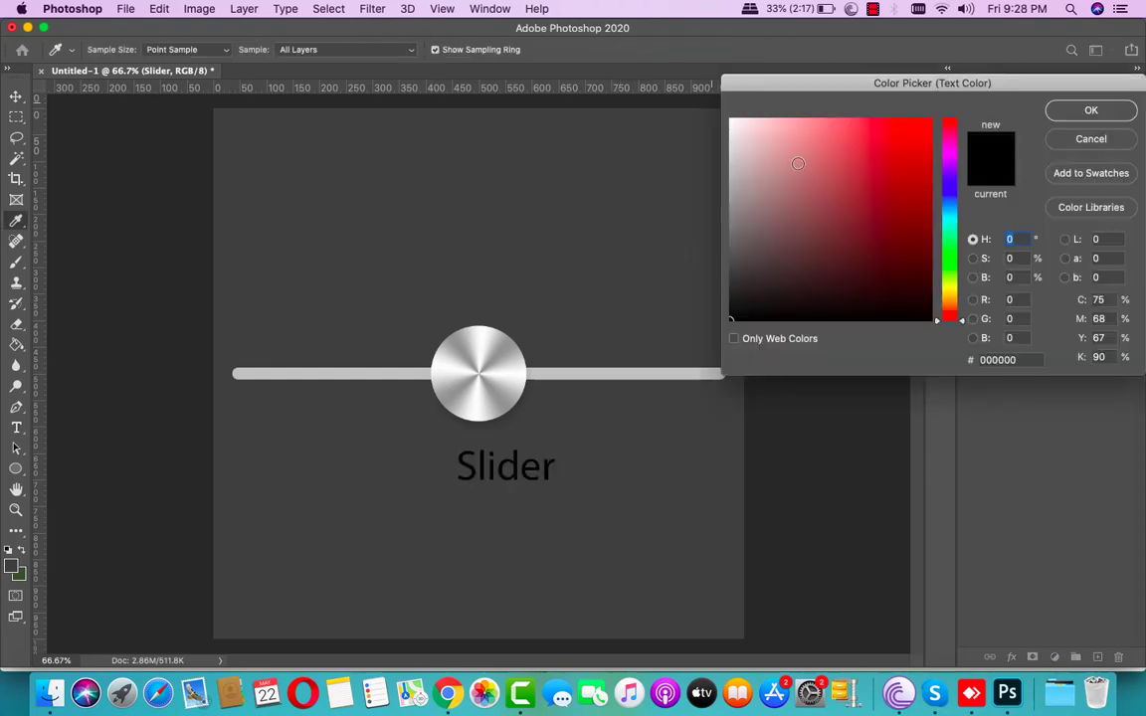
drag(794, 178, 677, 105)
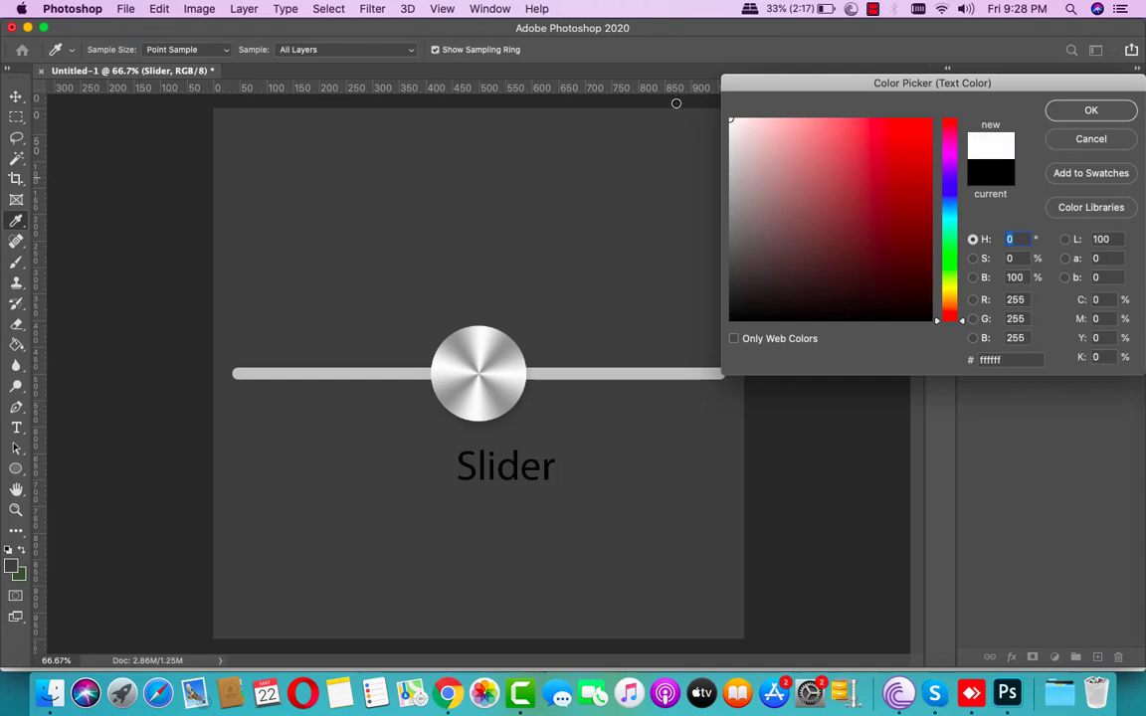
click(1066, 114)
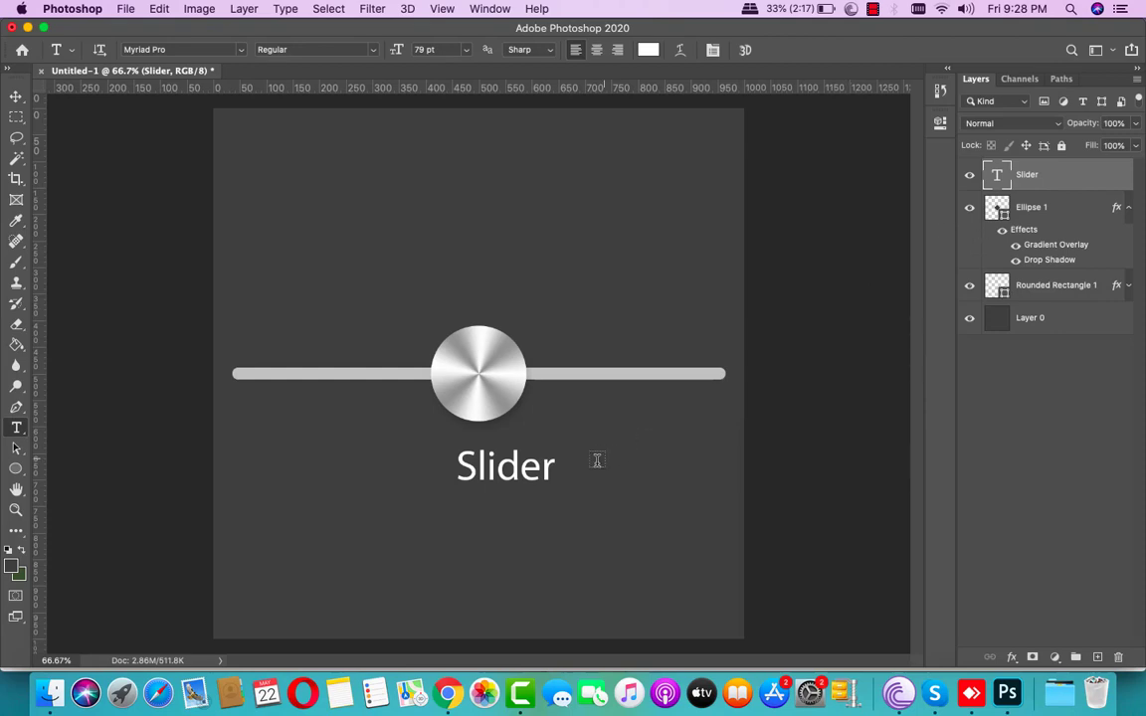
click(16, 96)
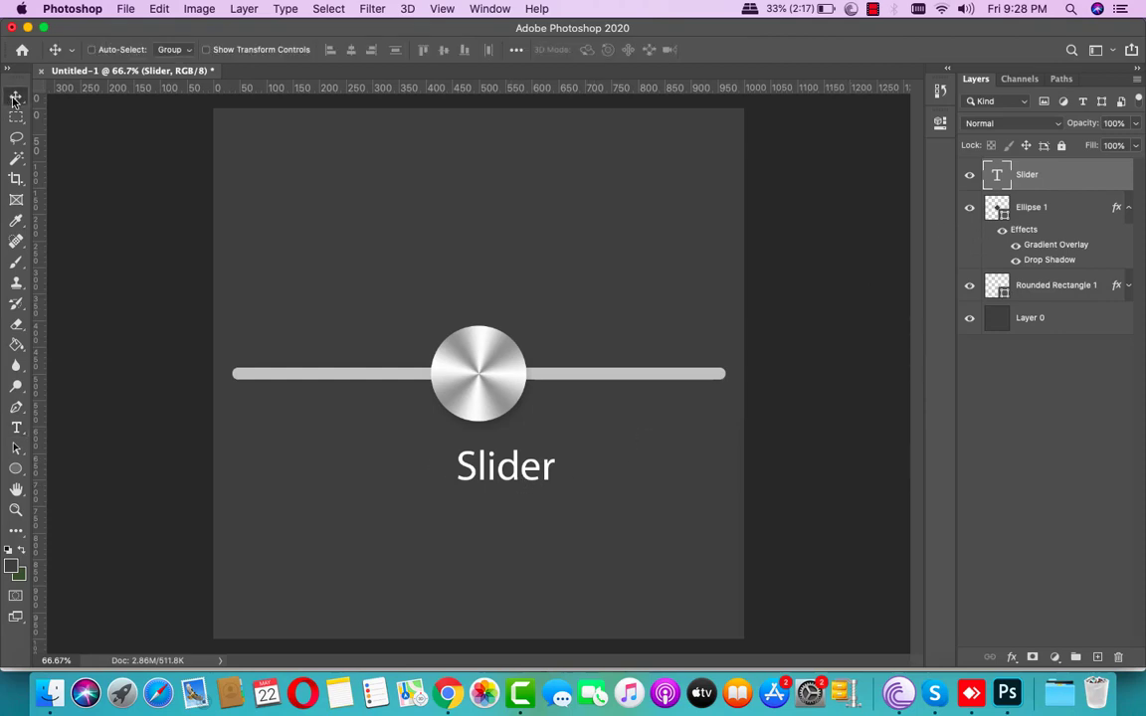
drag(507, 478, 481, 480)
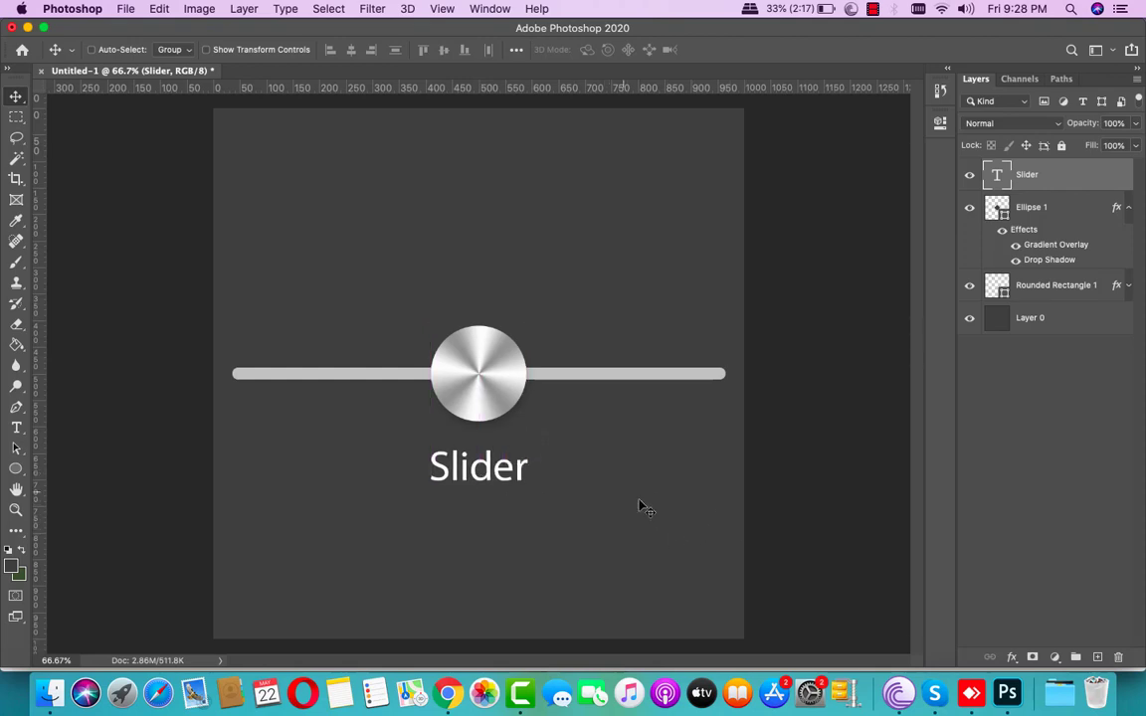